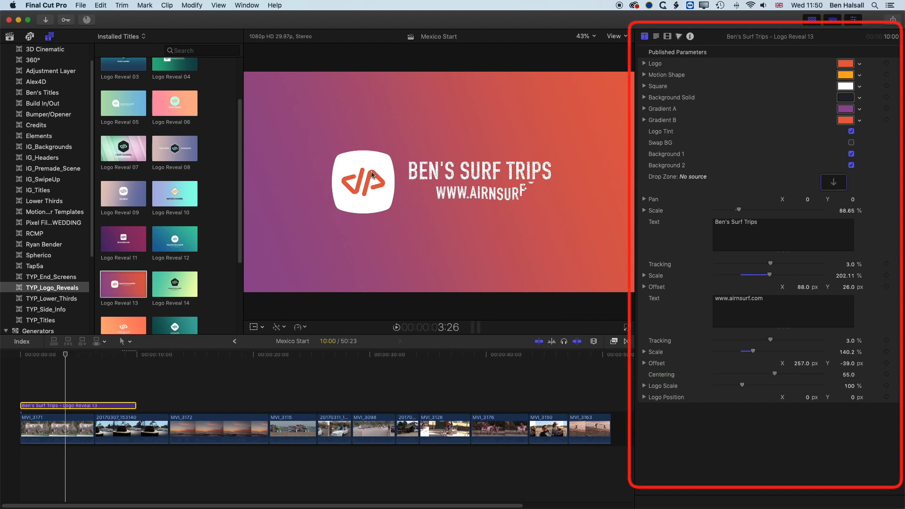
Step: Show the imported images in the Graphics & Logos event of the media library
left_click(9, 37)
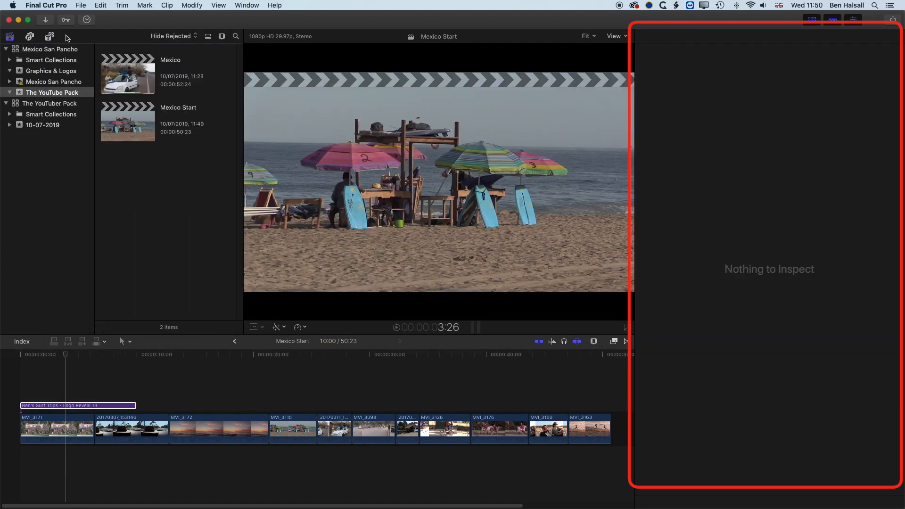
left_click(57, 406)
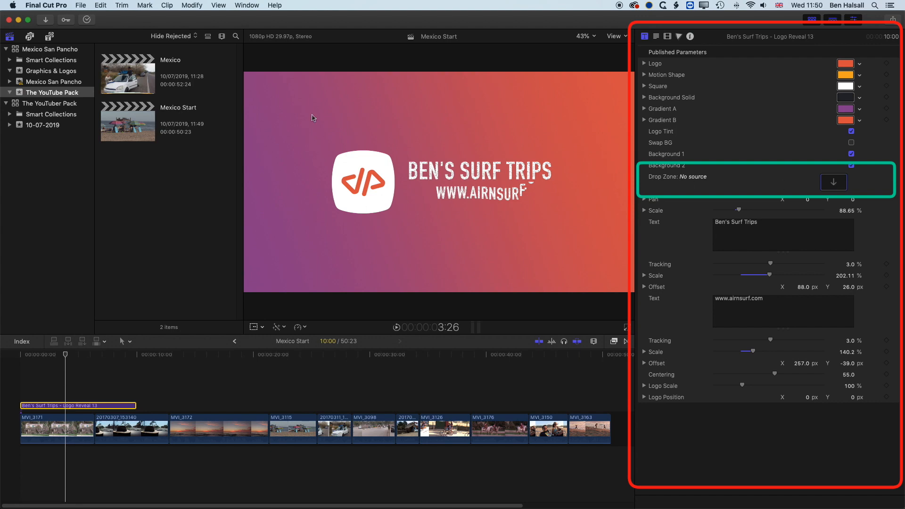
left_click(12, 71)
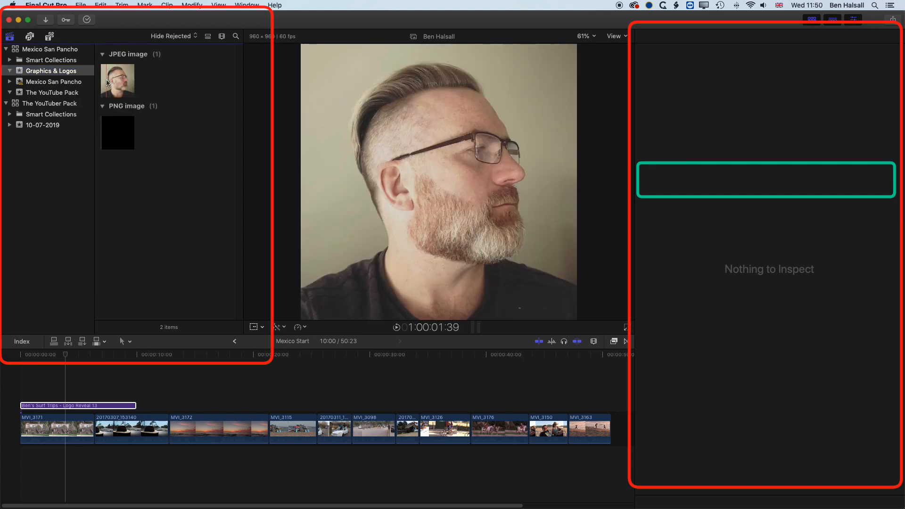
Step: Reveal the circle logo PNG in Finder and preview its artwork
left_click(119, 137)
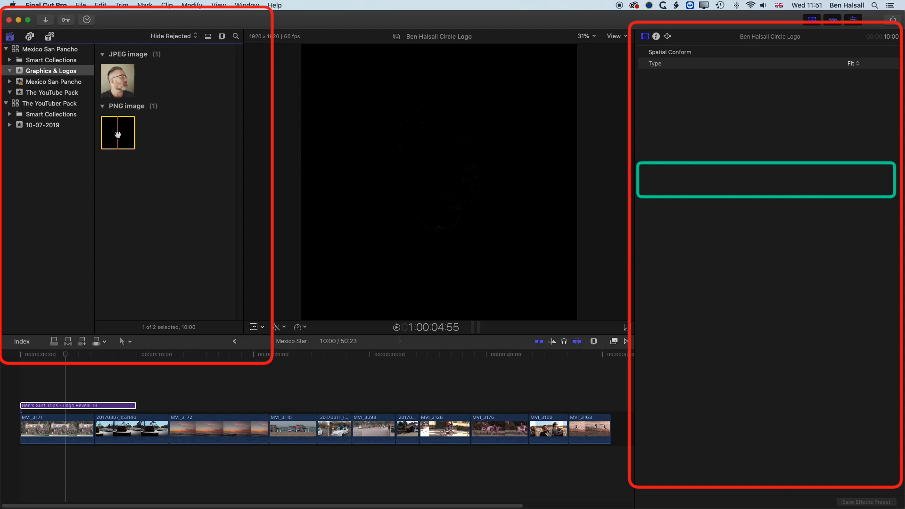
right_click(118, 136)
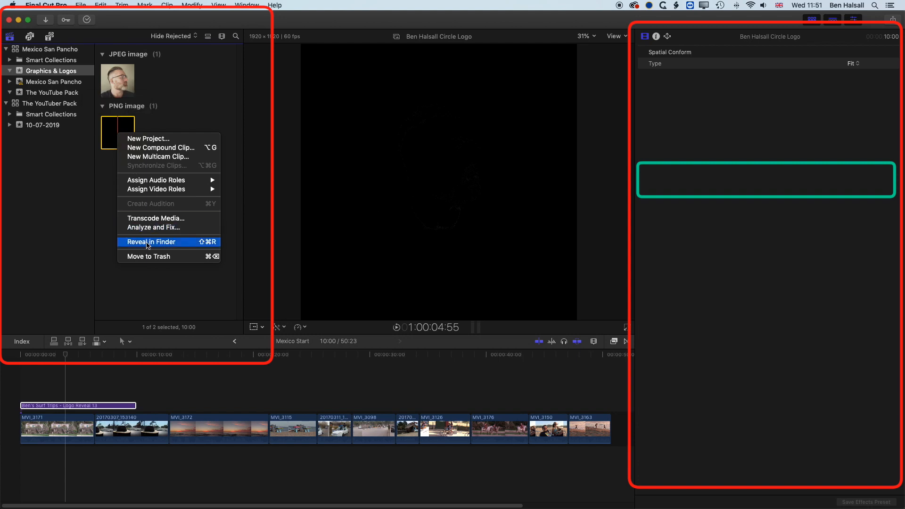
left_click(148, 242)
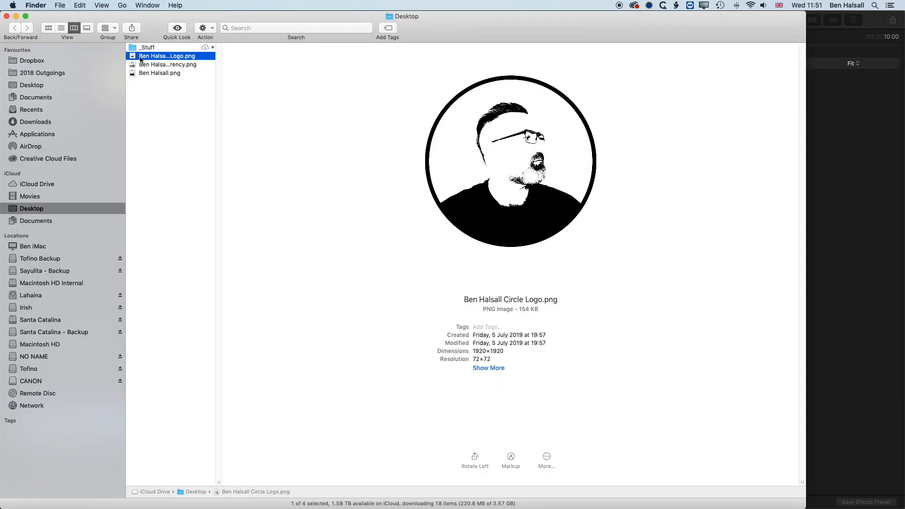
key("space")
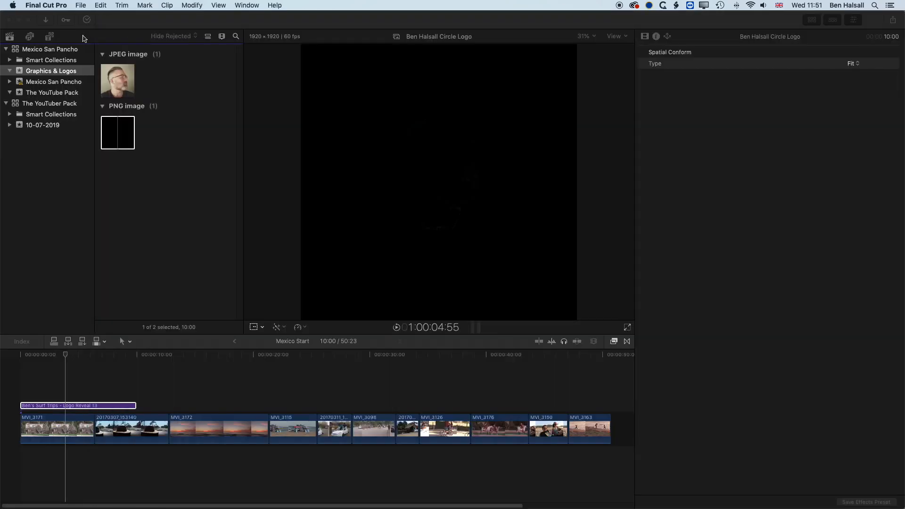
Step: Fill the Logo Reveal 13 title's drop zone with the portrait JPEG and turn off Logo Tint
left_click(65, 406)
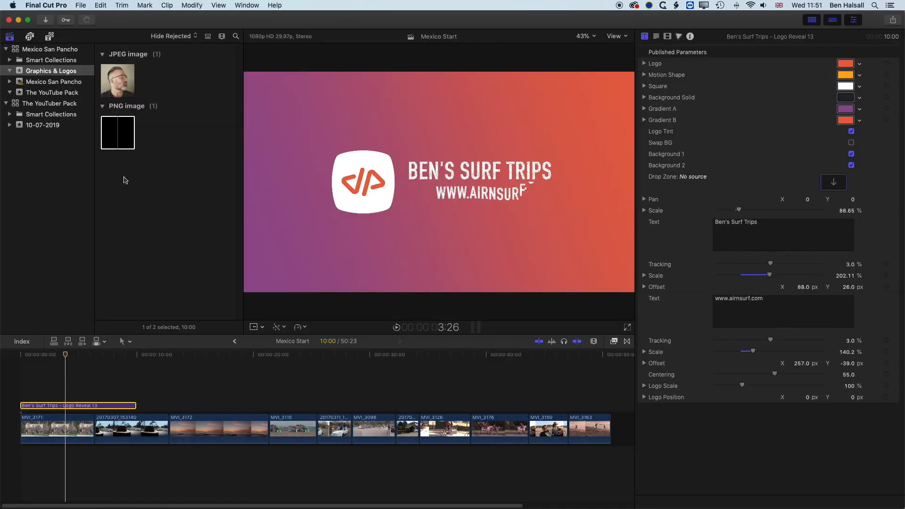
left_click(121, 82)
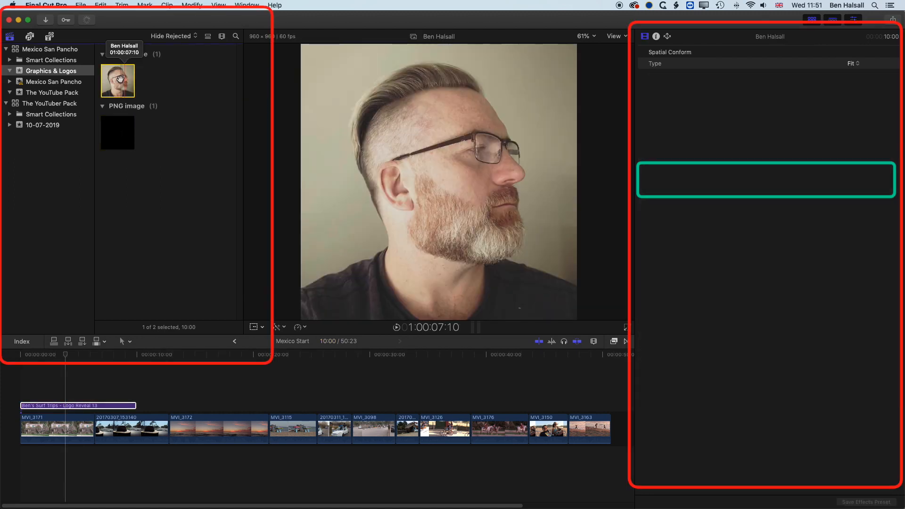
left_click(81, 407)
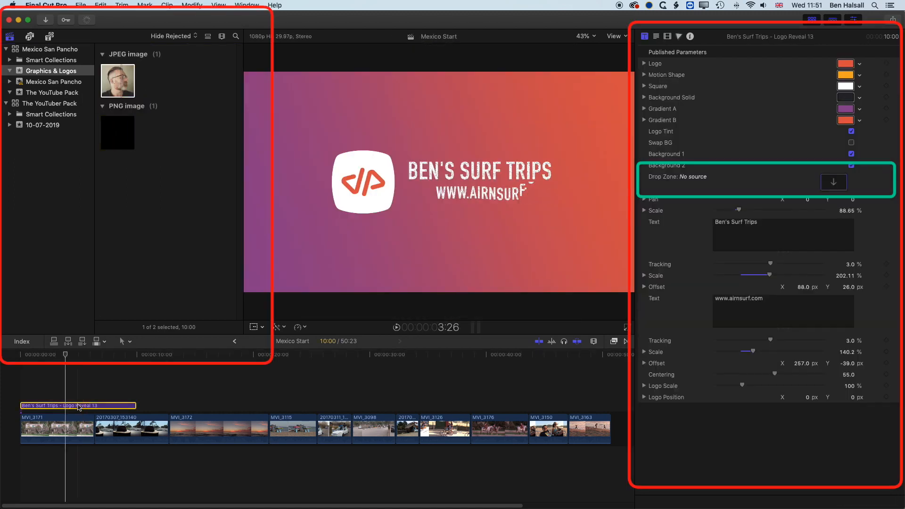
left_click_drag(122, 80, 831, 183)
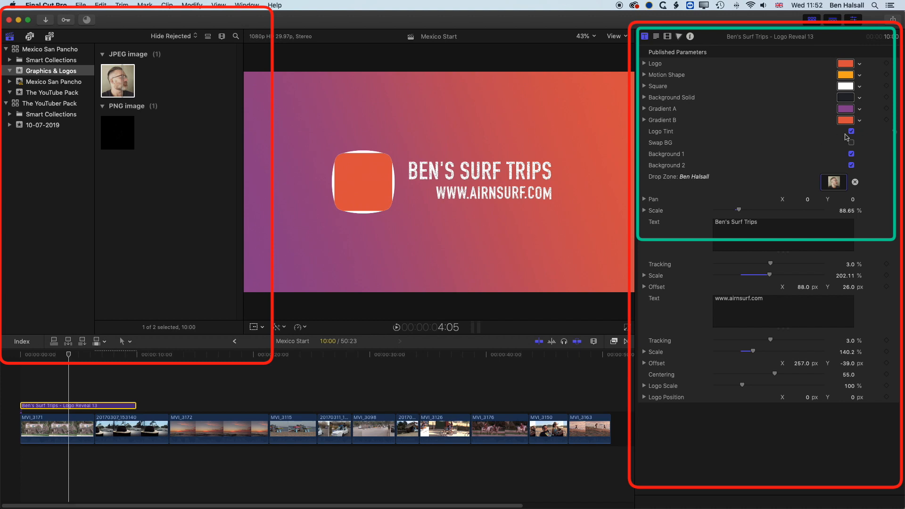
left_click(852, 132)
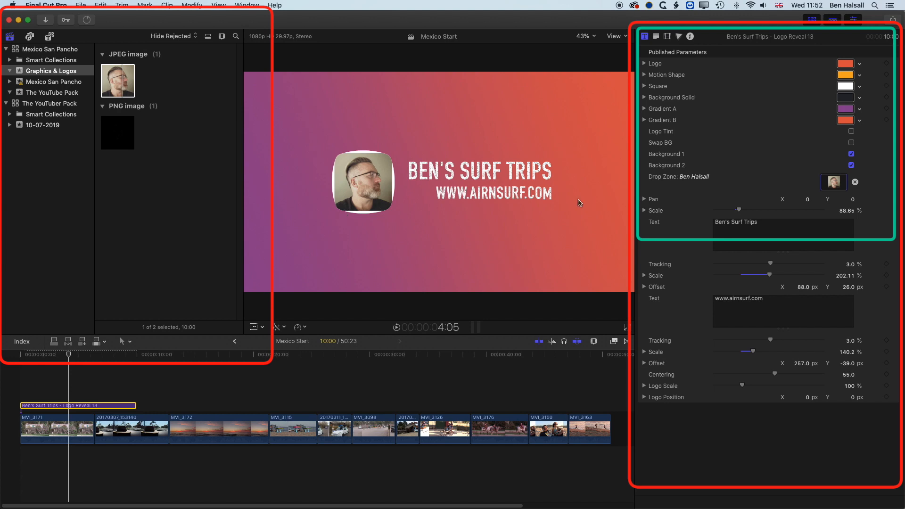
Step: Scale the portrait in the drop zone to 111.94% and set its horizontal pan to -0.2
left_click_drag(740, 212, 743, 212)
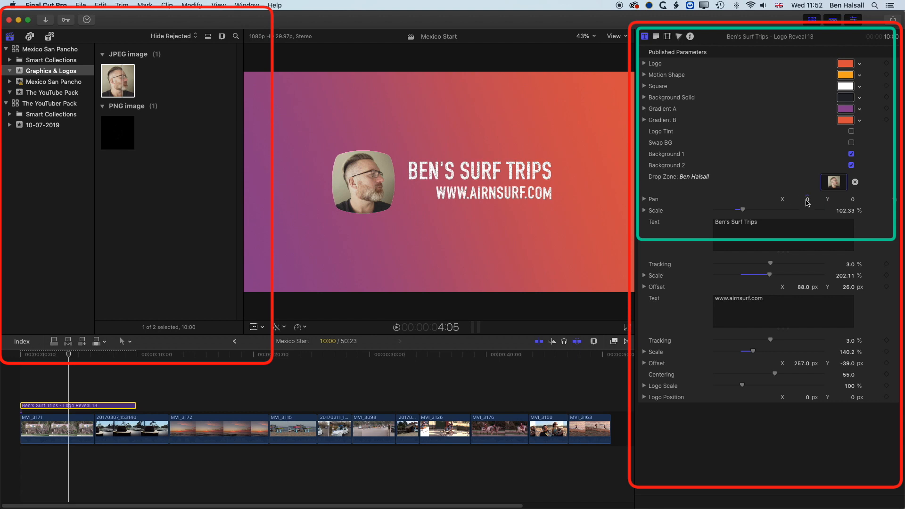
mouse_move(807, 199)
left_mouse_down()
mouse_move(852, 203)
mouse_move(747, 212)
left_mouse_up()
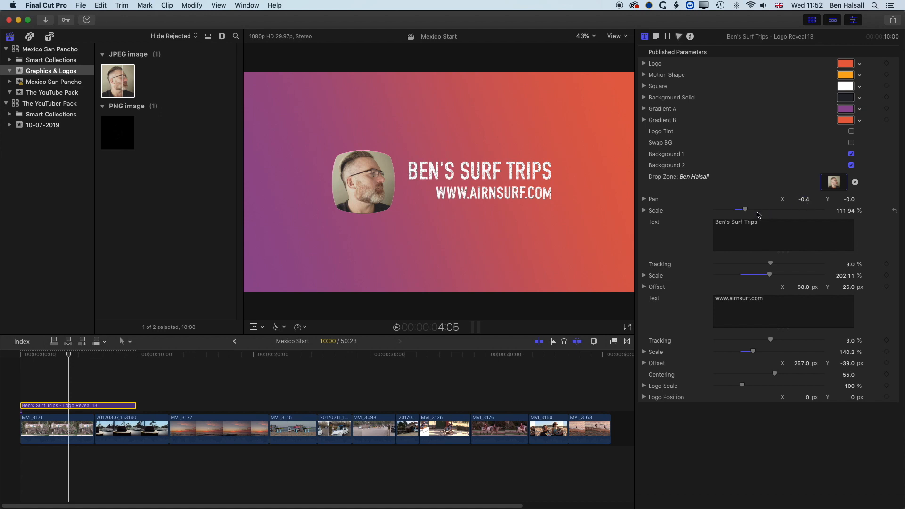
left_click_drag(807, 203, 808, 199)
Step: Play the logo reveal animation from the start of the timeline
left_click(22, 352)
key("space")
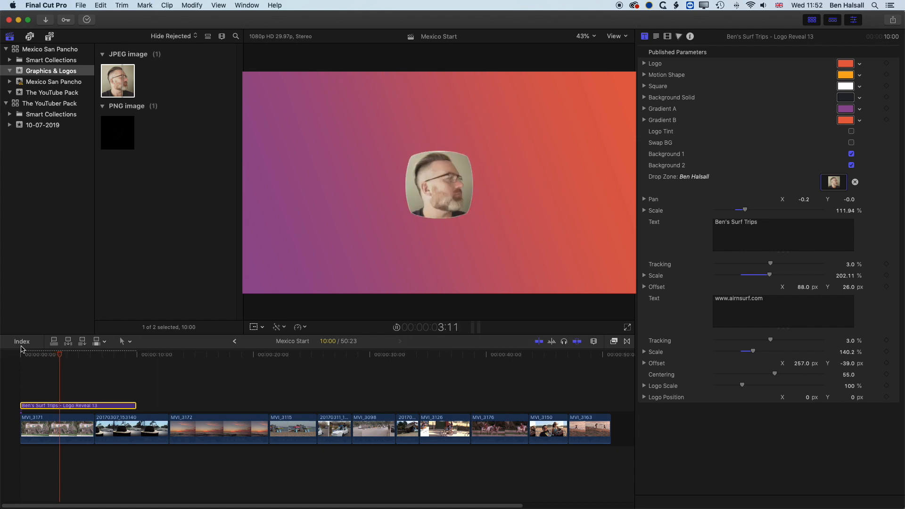
left_click_drag(73, 355, 62, 358)
Step: Shorten the title to 6:12 to match the first clip and place a copy of it above the second clip
left_click_drag(136, 406, 95, 404)
left_click(66, 408)
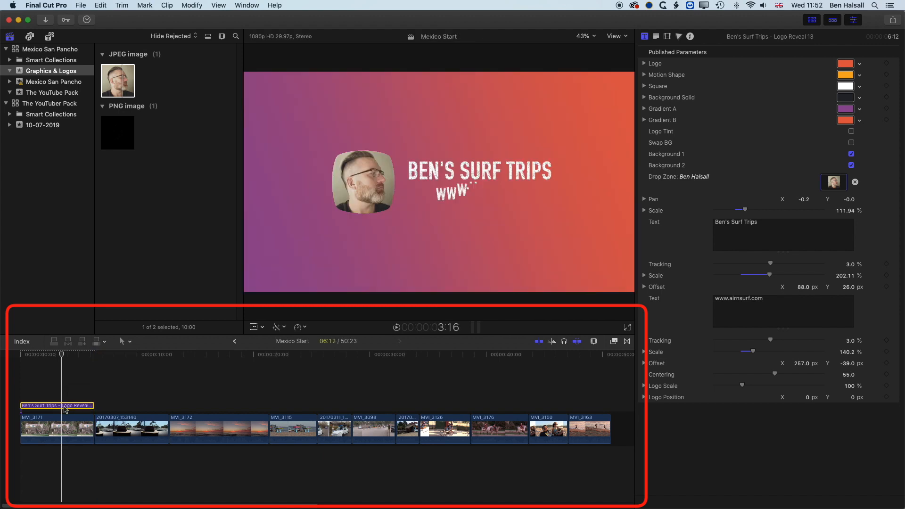
left_click_drag(65, 357, 51, 397)
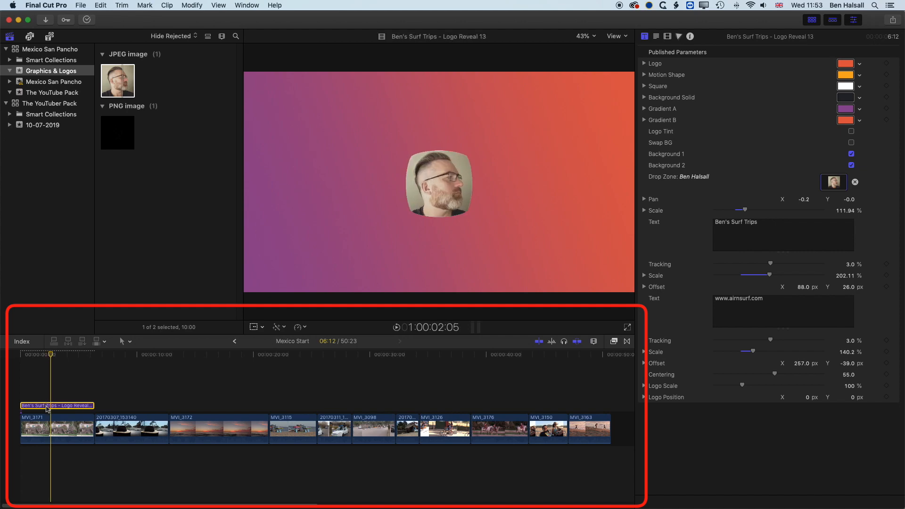
left_click_drag(48, 409, 123, 407)
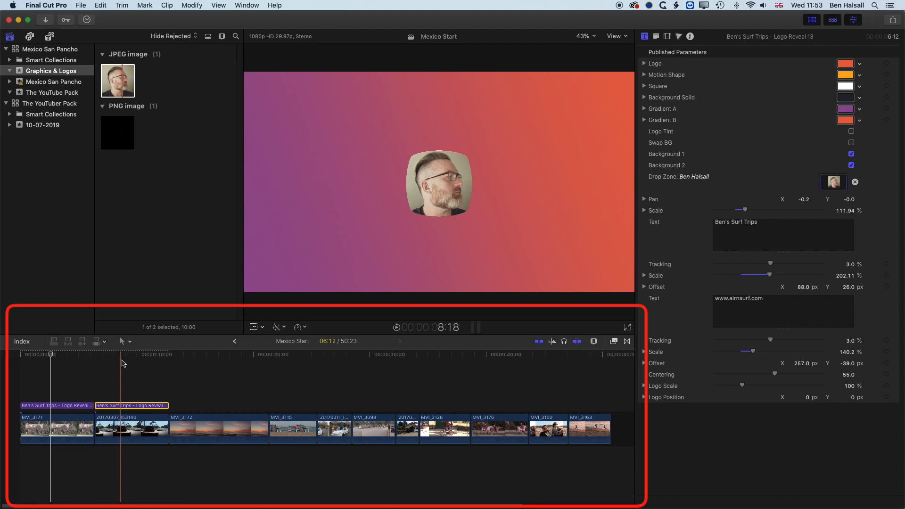
key("slash")
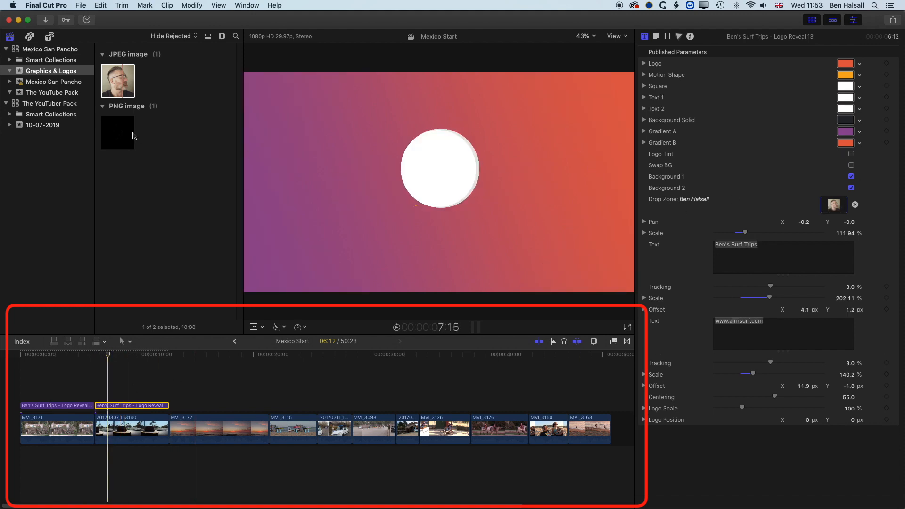
Step: Replace the drop zone image of the title above the second clip with the circle logo PNG
left_click(122, 137)
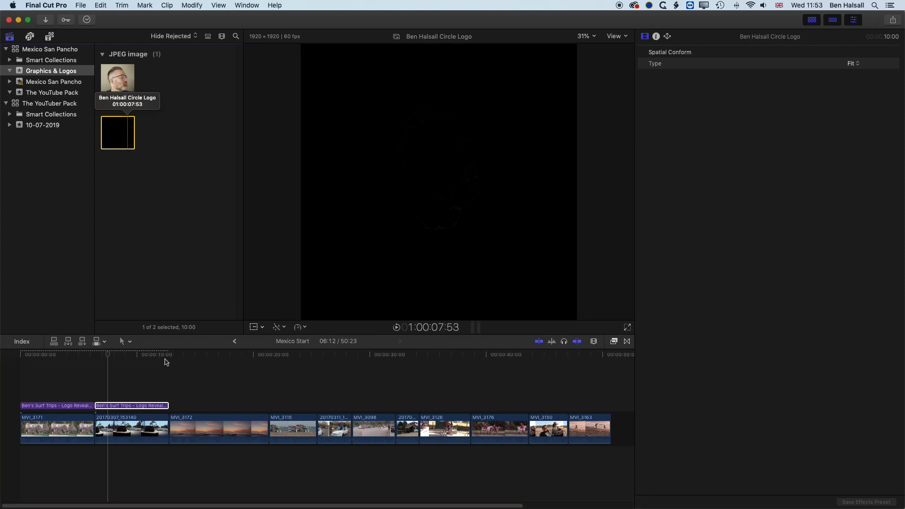
left_click(123, 406)
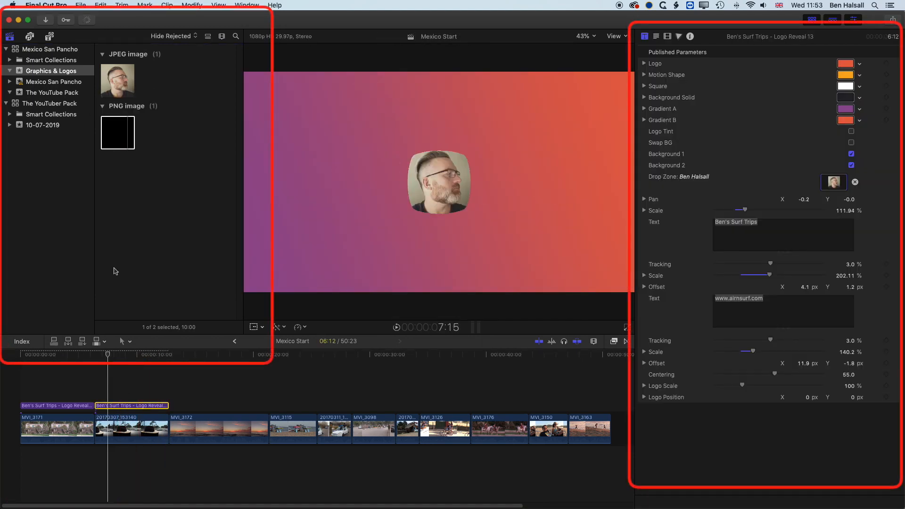
left_click_drag(115, 128, 833, 185)
left_click(121, 356)
left_click_drag(122, 356, 143, 357)
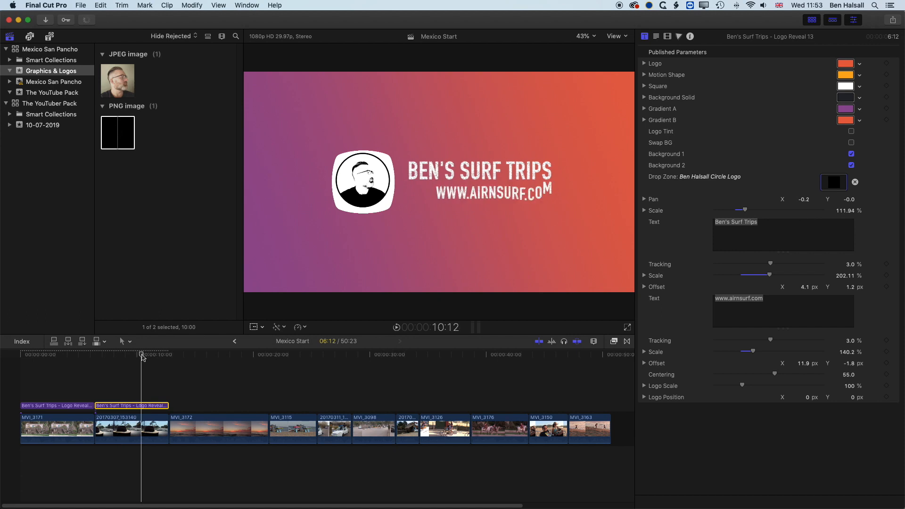
left_click_drag(143, 358, 141, 358)
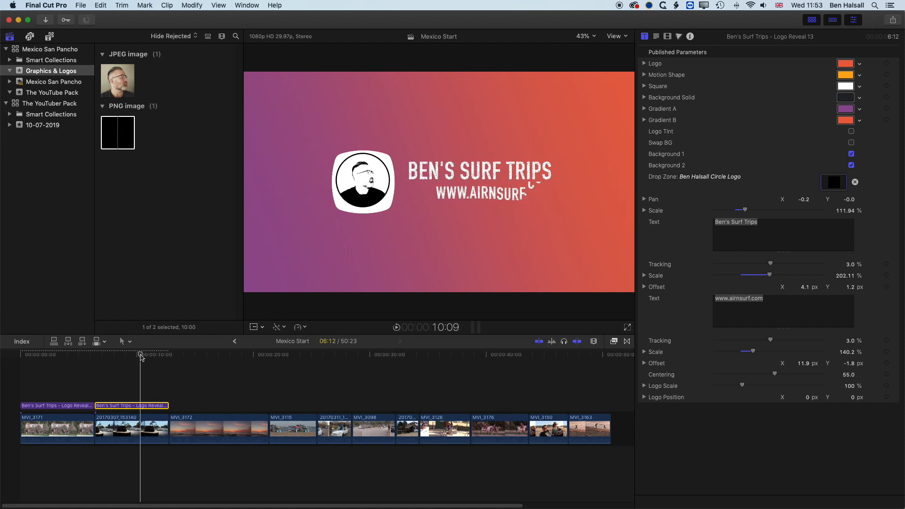
Step: Turn on Logo Tint for the second title, scale its logo to 170.11% and pan it to X 0.1, Y -1.3
left_click(852, 132)
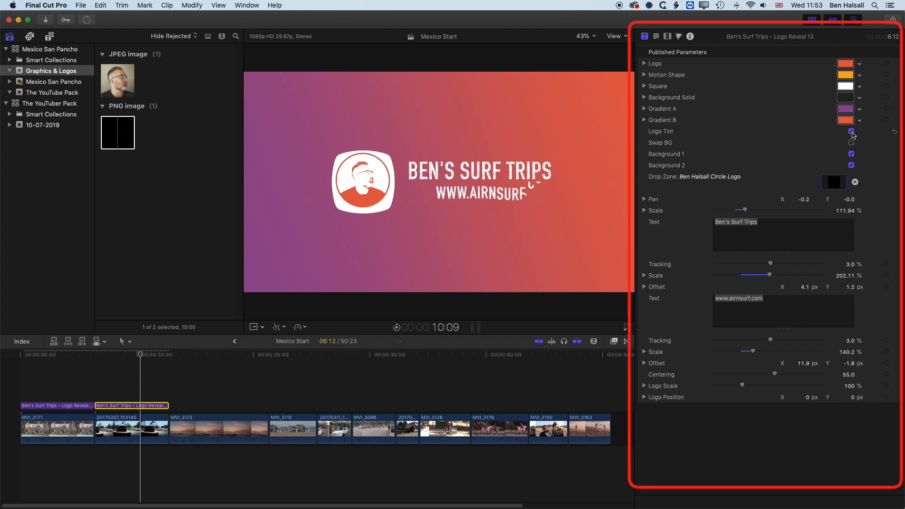
left_click_drag(745, 210, 762, 214)
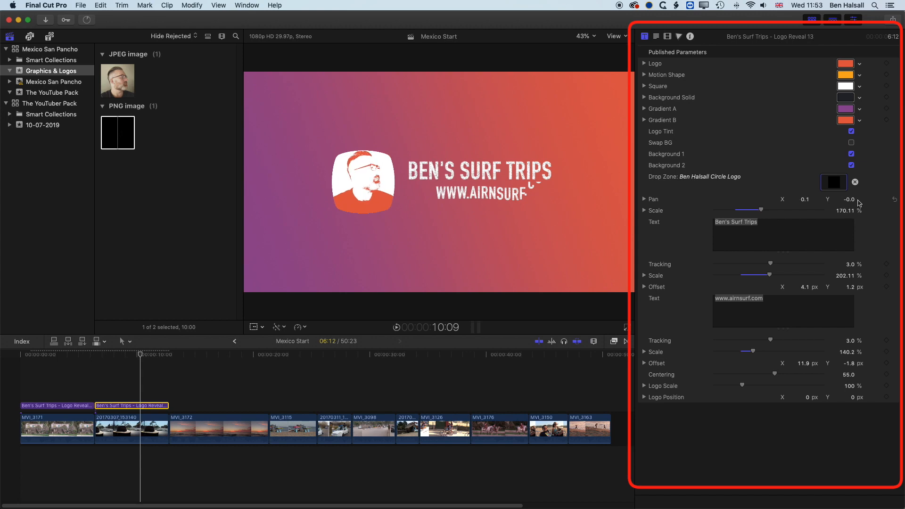
left_click_drag(851, 202, 850, 199)
Step: Play back the second title to check its tinted logo animation
left_click_drag(140, 356, 100, 357)
key("space")
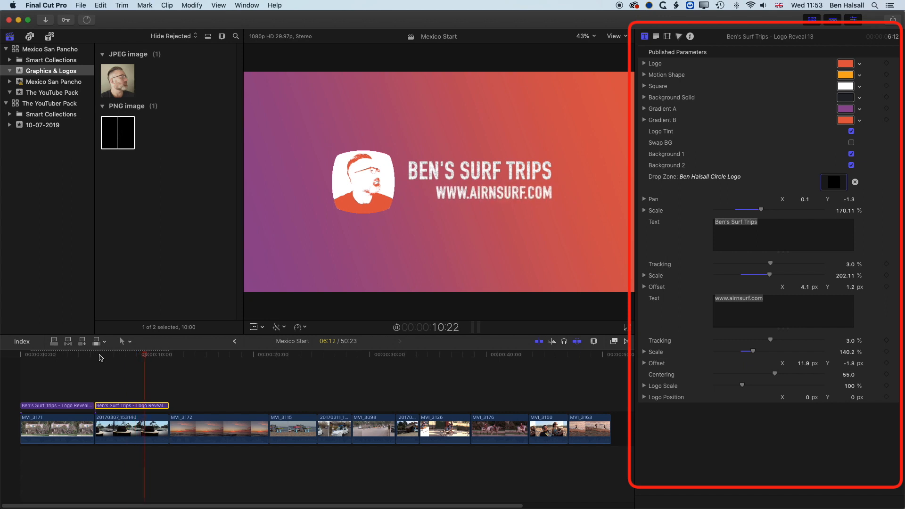
key("space")
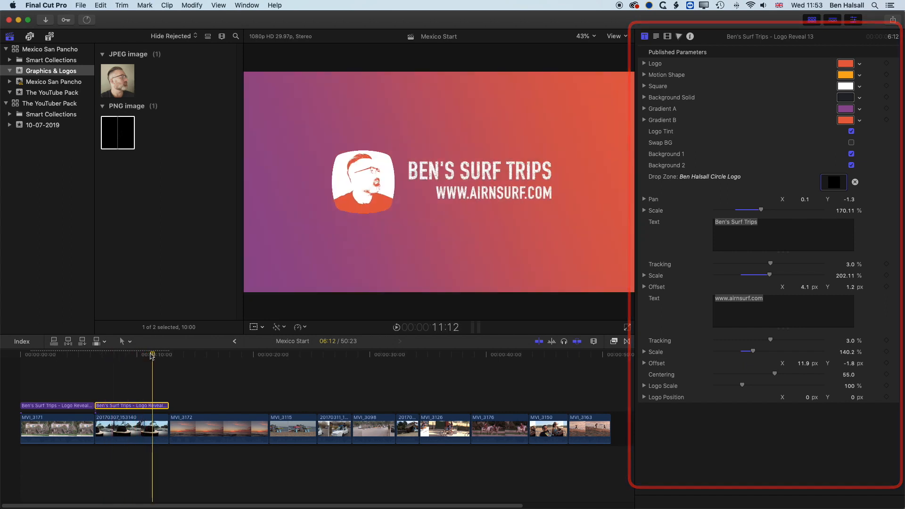
left_click_drag(151, 356, 25, 357)
Step: Change the first title's background gradient, setting Gradient A to light blue and Gradient B to magenta
left_click(52, 405)
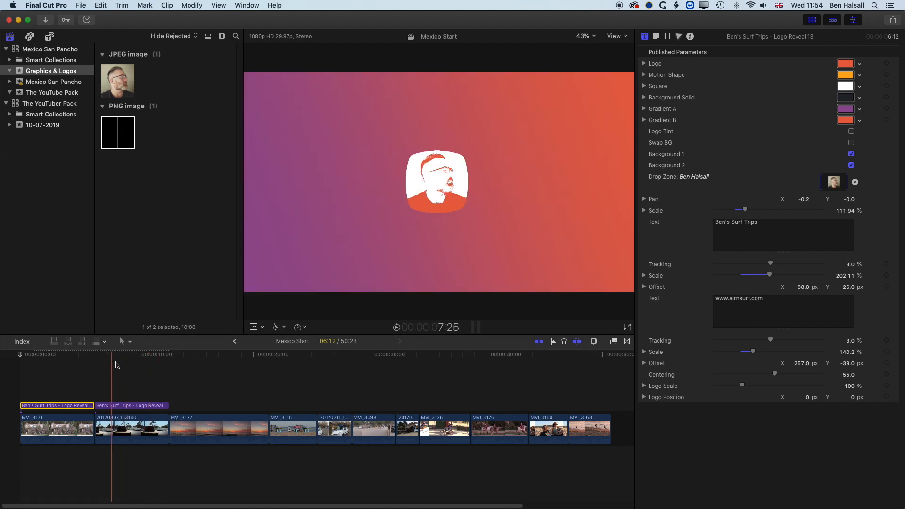
left_click_drag(124, 356, 40, 359)
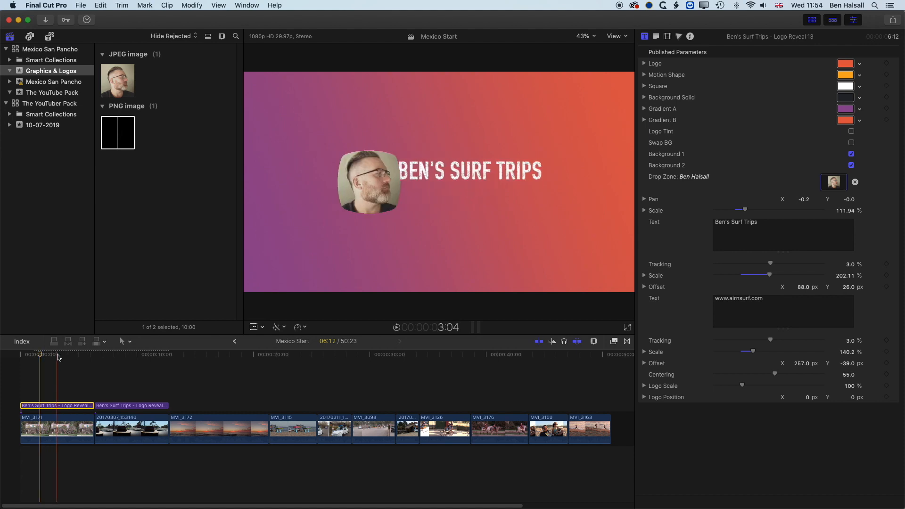
left_click_drag(40, 355, 67, 358)
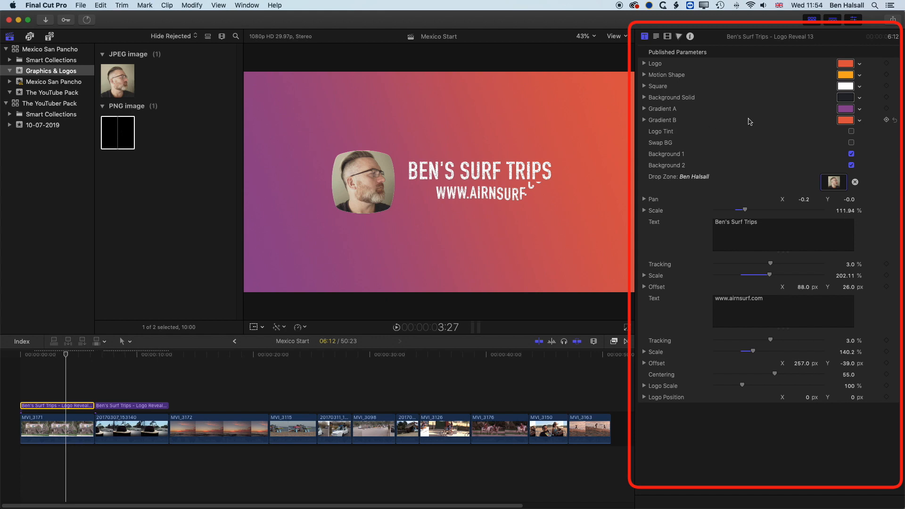
left_click(860, 111)
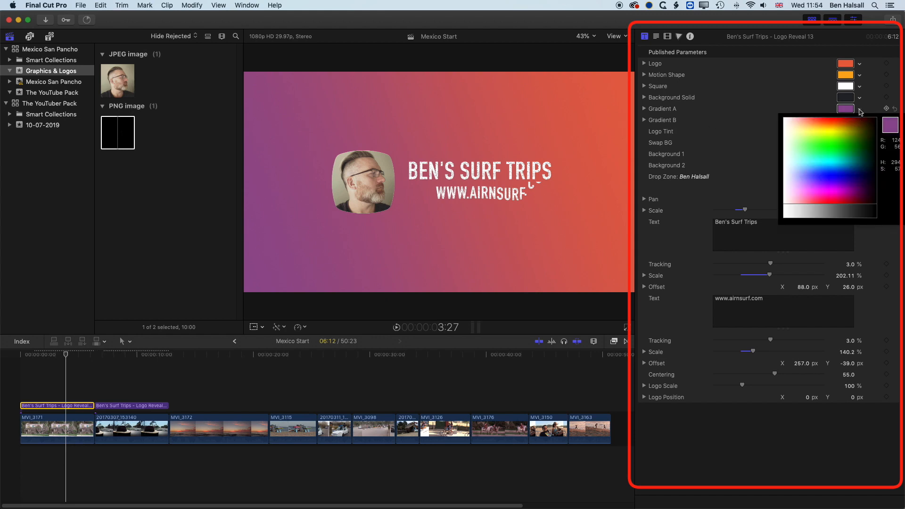
left_click_drag(837, 143, 847, 206)
left_click(860, 122)
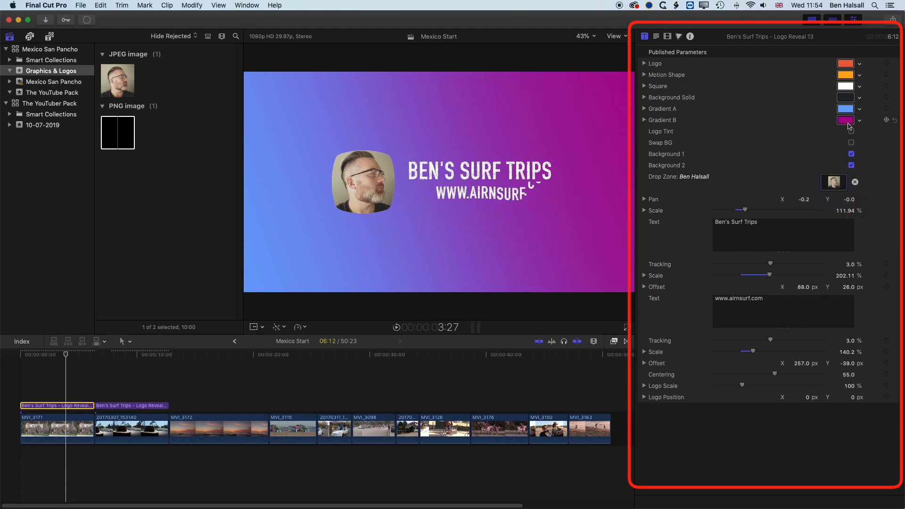
Step: Bring up the Colors window for Gradient B with the HSB Sliders
left_click(847, 121)
left_click_drag(346, 22, 772, 142)
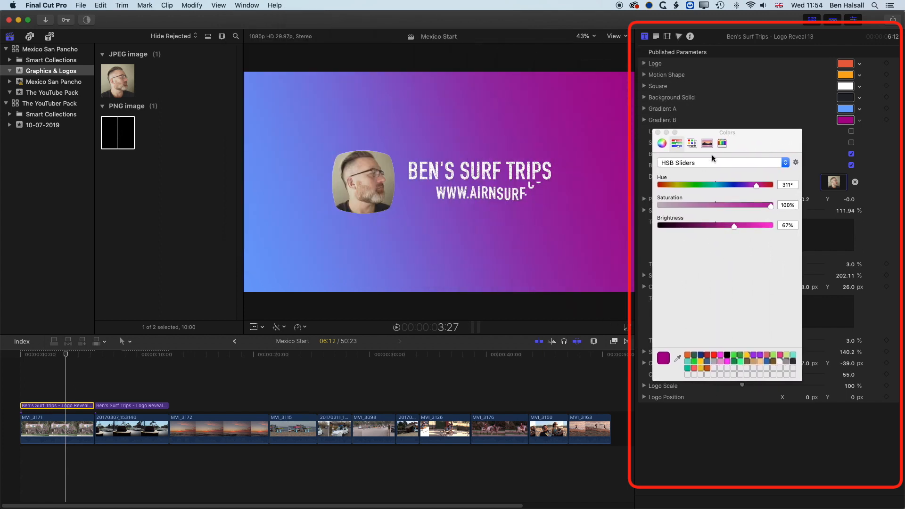
left_click(696, 162)
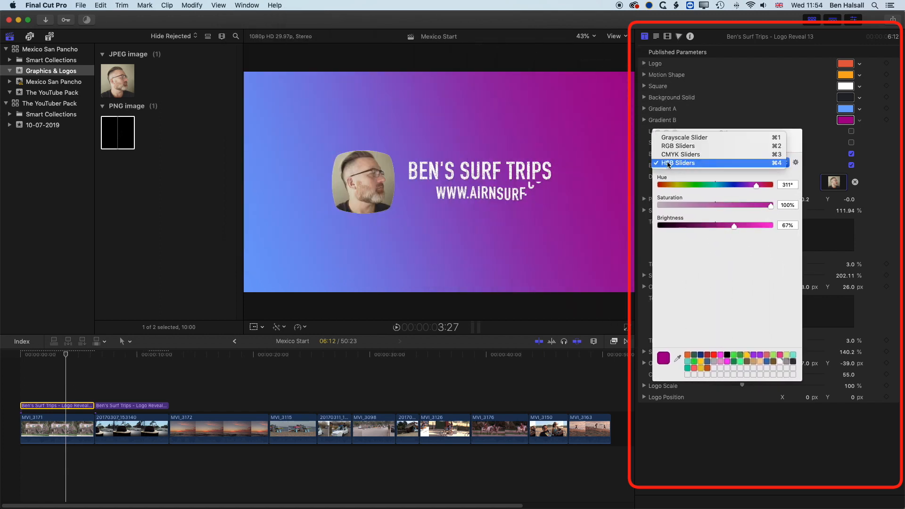
left_click(680, 162)
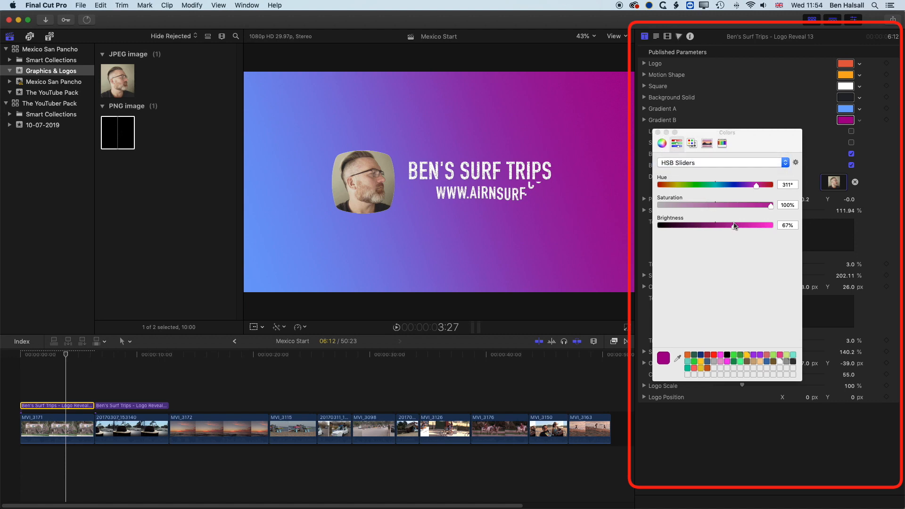
Step: Darken Gradient B to 40% brightness and look through the other color picker modes before returning to the HSB Sliders
left_click_drag(734, 226, 703, 225)
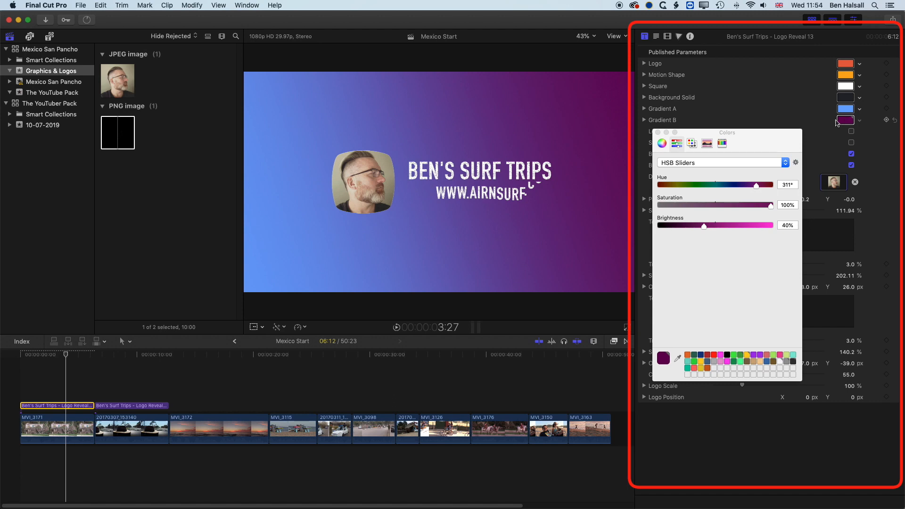
left_click(663, 146)
left_click(677, 147)
left_click(693, 146)
left_click(708, 145)
left_click(723, 143)
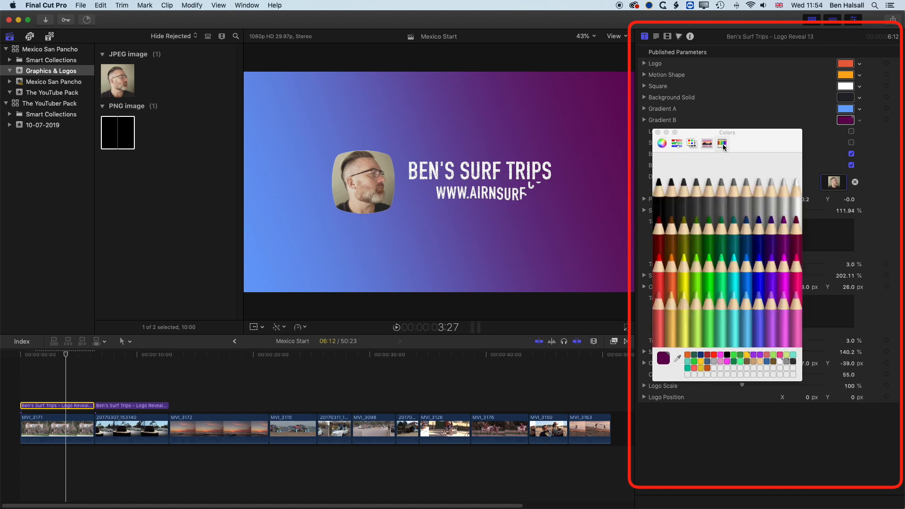
left_click(677, 145)
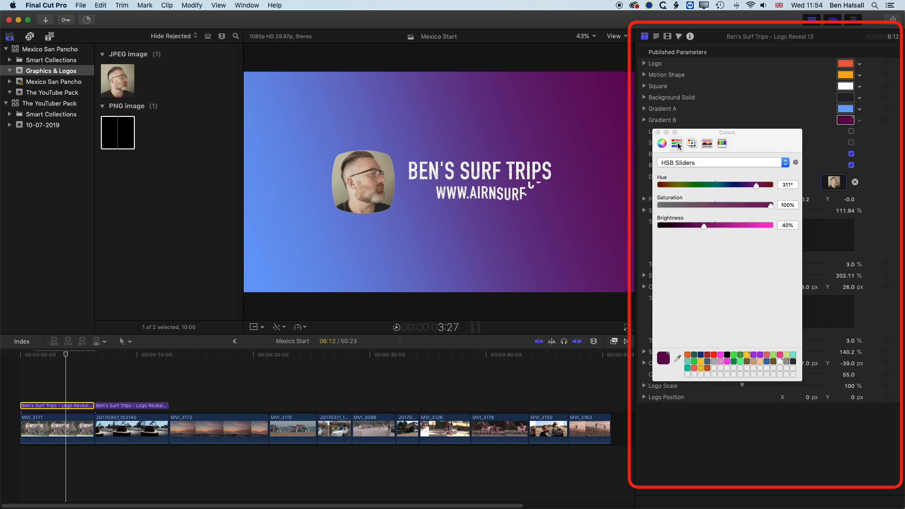
Step: Set Gradient B to an orange sampled from the glowing clouds in the MVI_3172 sunset at 17:17, and preview it on the first title
left_click(678, 360)
key("Escape")
left_click(225, 354)
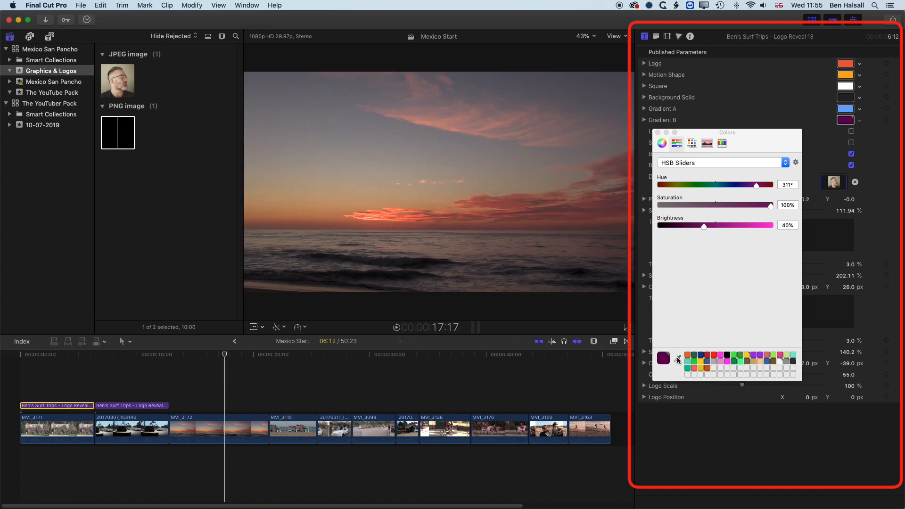
left_click(678, 359)
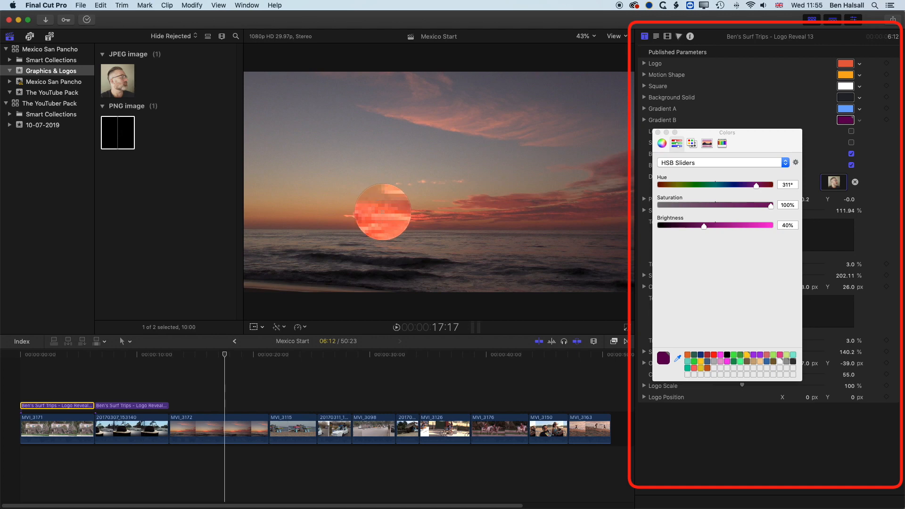
left_click(383, 213)
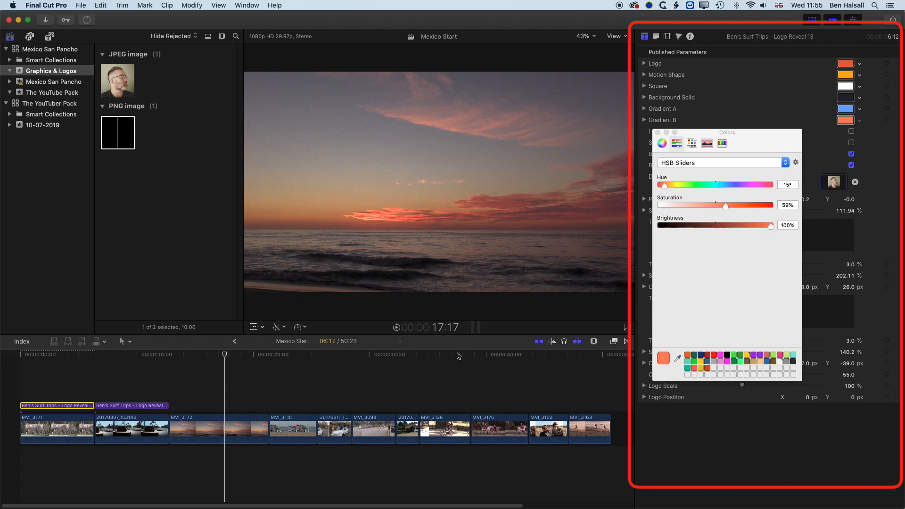
left_click(219, 355)
left_click_drag(216, 352, 54, 351)
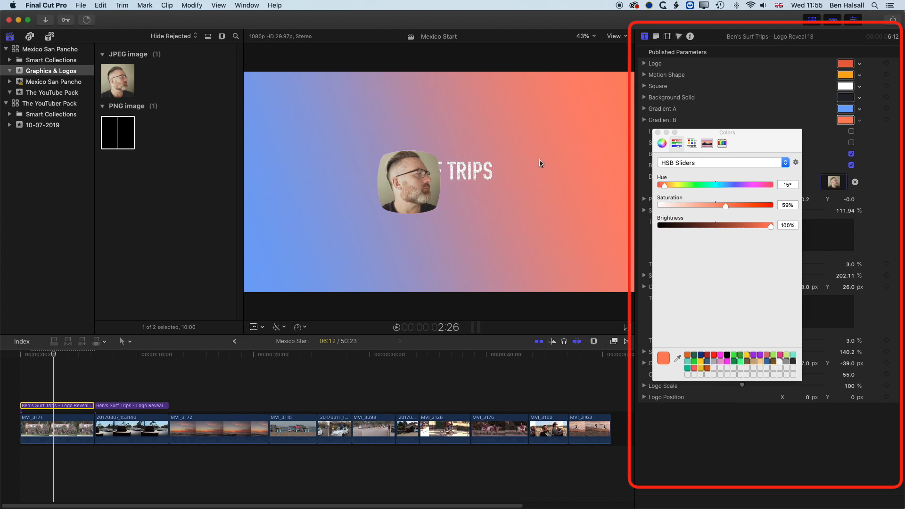
Step: Set Gradient A to a red-orange sampled from the MVI_3172 sunset at 16:21, and preview it on the first title
left_click_drag(777, 138, 777, 150)
left_click(847, 109)
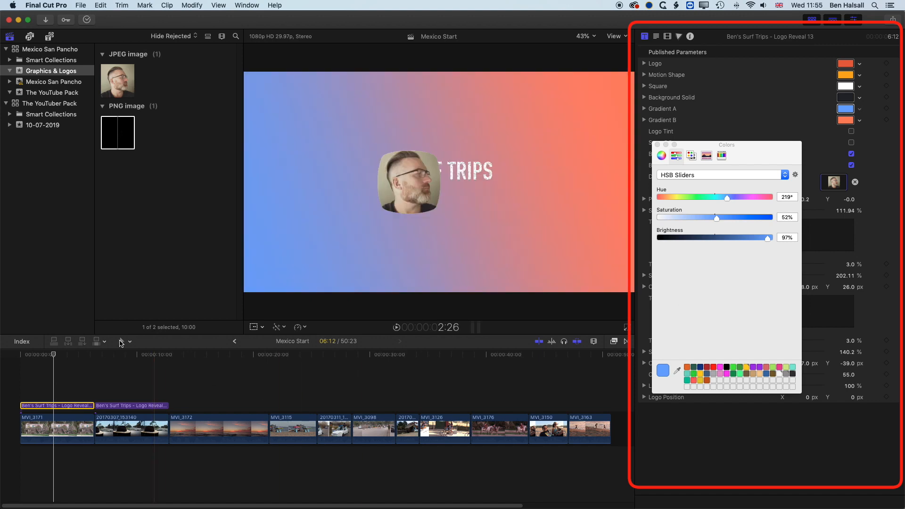
left_click(175, 355)
left_click_drag(183, 357, 215, 356)
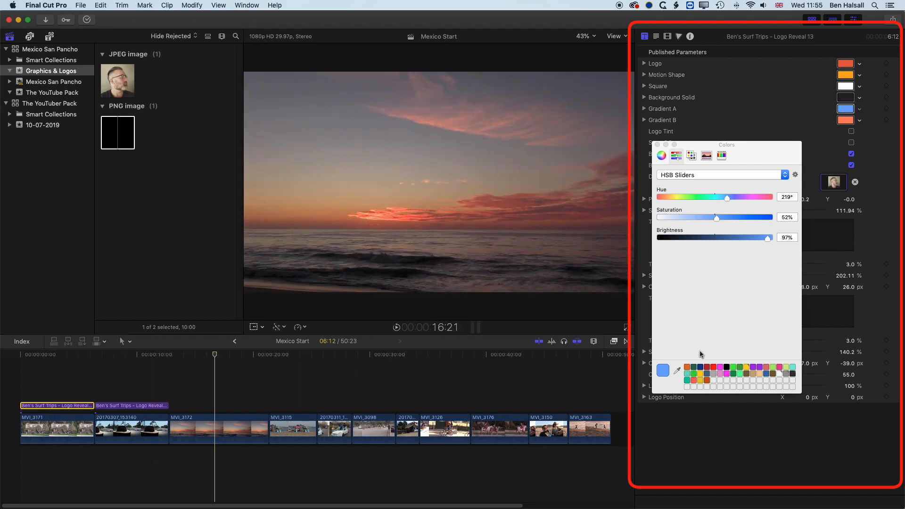
left_click(677, 371)
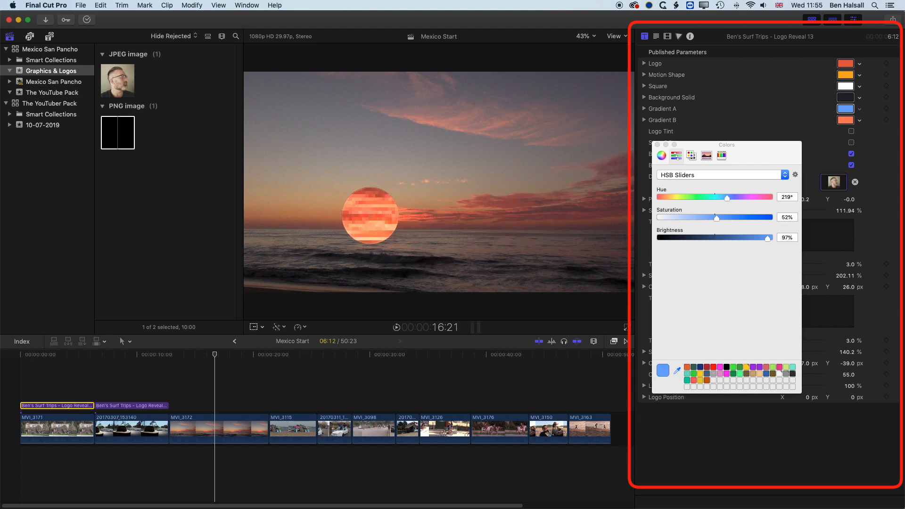
left_click(371, 216)
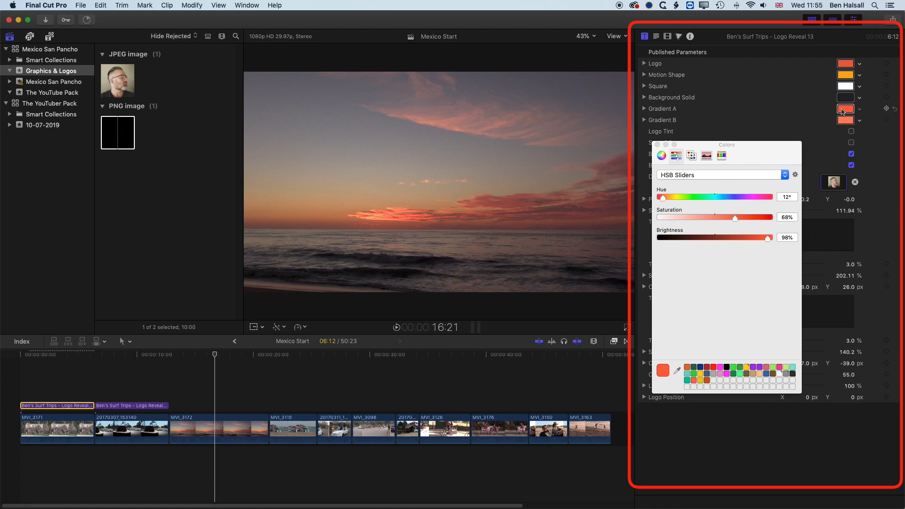
left_click_drag(216, 355, 51, 356)
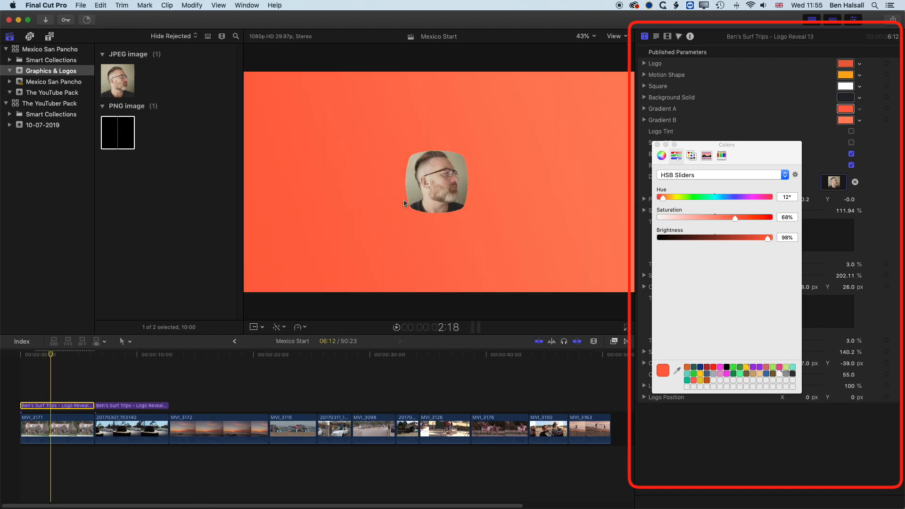
Step: Darken Gradient A to 71% saturation and 65% brightness, and fine-tune its red value to 166 with the RGB Sliders
left_click_drag(737, 218, 731, 240)
mouse_move(53, 355)
left_mouse_down()
mouse_move(19, 356)
mouse_move(40, 356)
left_mouse_up()
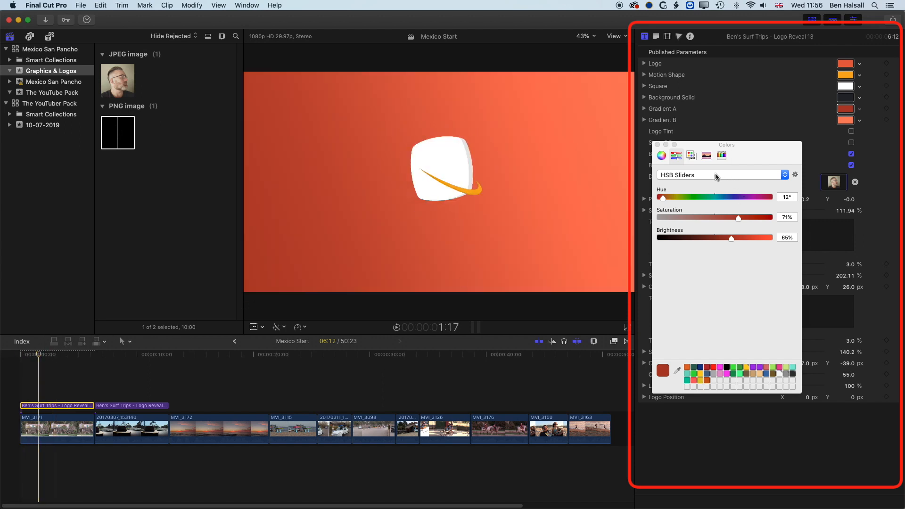
left_click(679, 175)
left_click(689, 158)
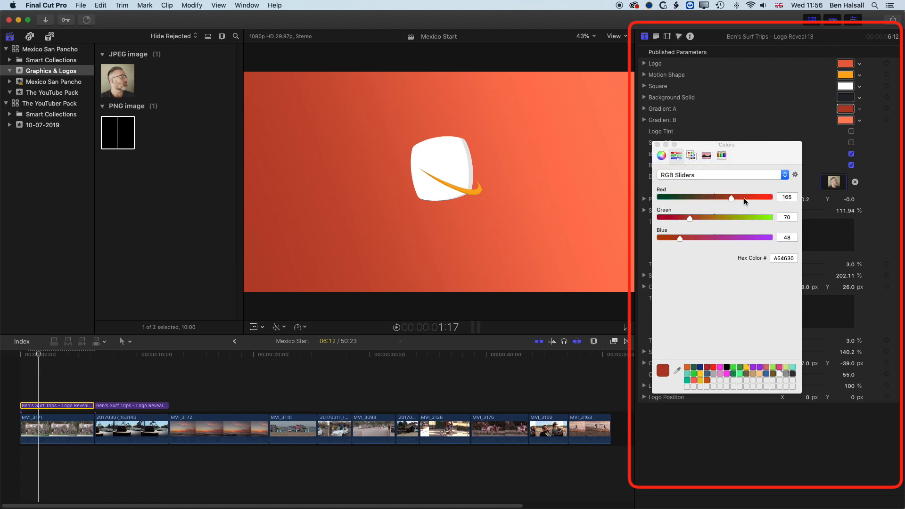
left_click_drag(732, 199, 771, 202)
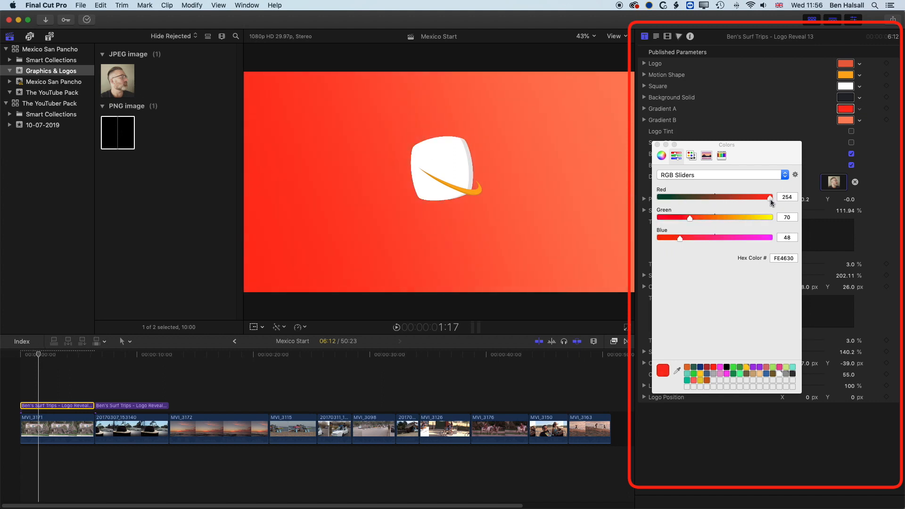
left_click_drag(773, 200, 733, 199)
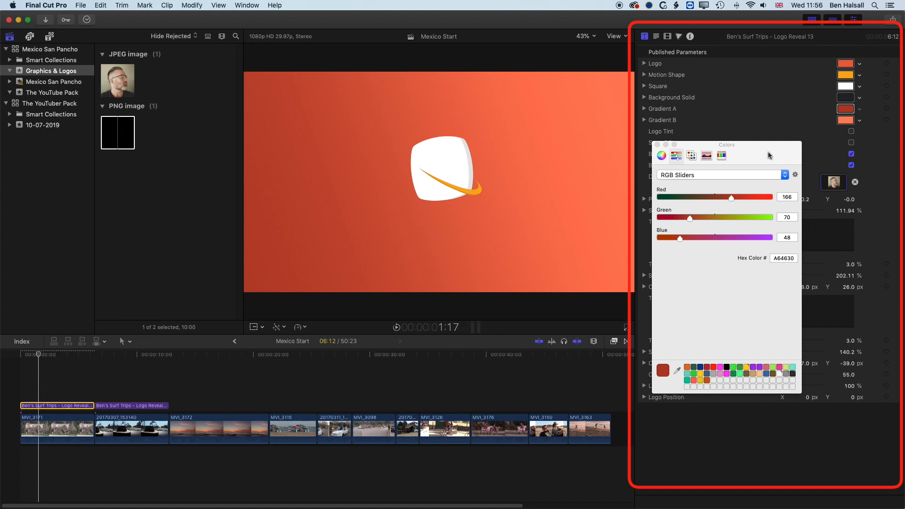
Step: Try green and red swatches for the second title's Logo color and settle on coral, hex EB716A
left_click_drag(39, 356, 134, 373)
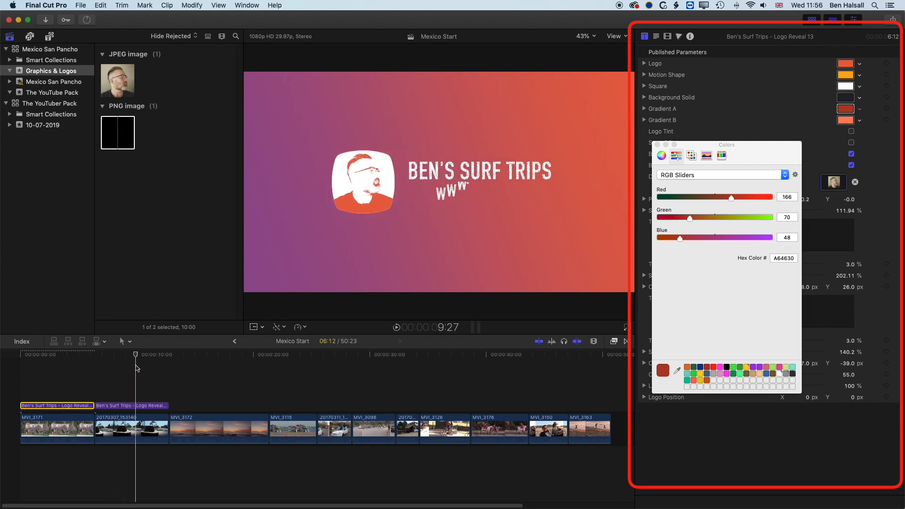
left_click(135, 406)
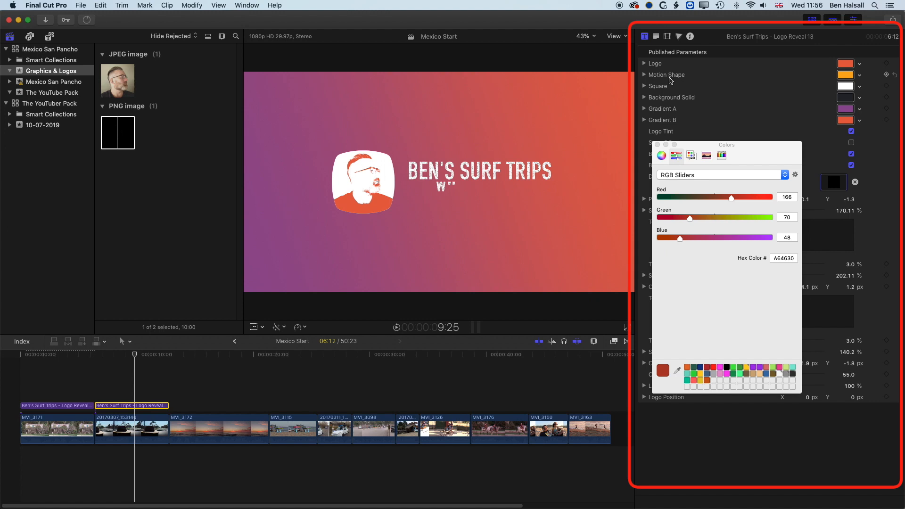
left_click(846, 63)
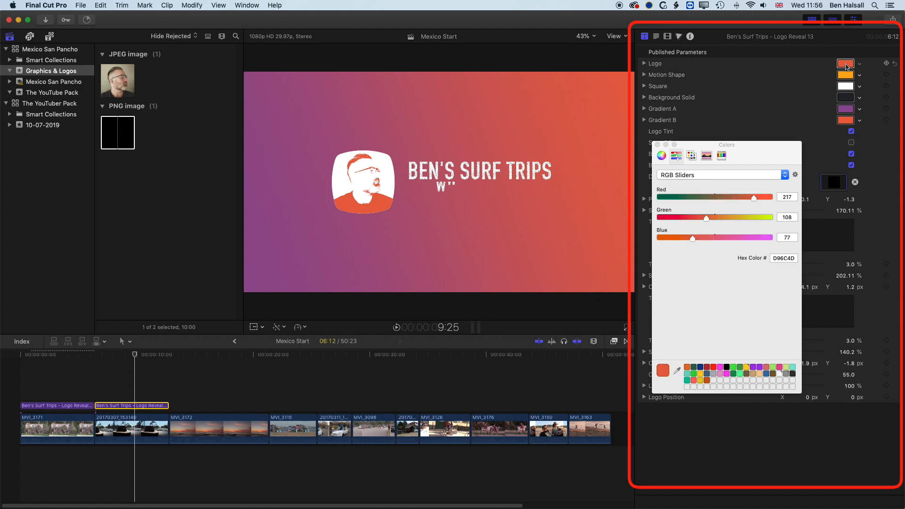
left_click(694, 374)
left_click(734, 374)
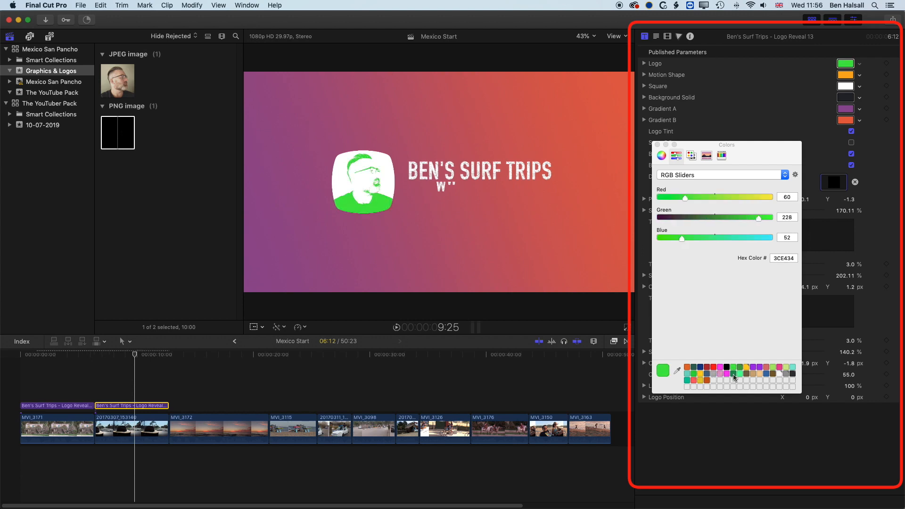
left_click(734, 374)
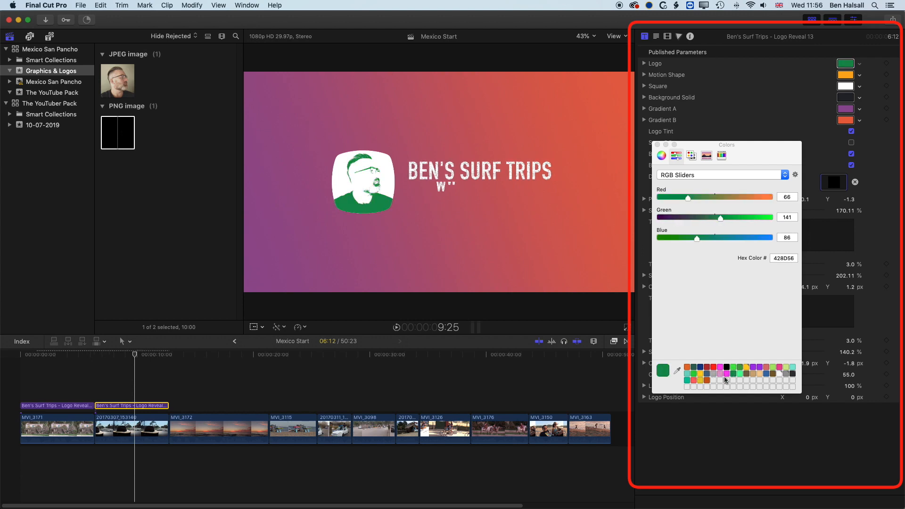
left_click(709, 369)
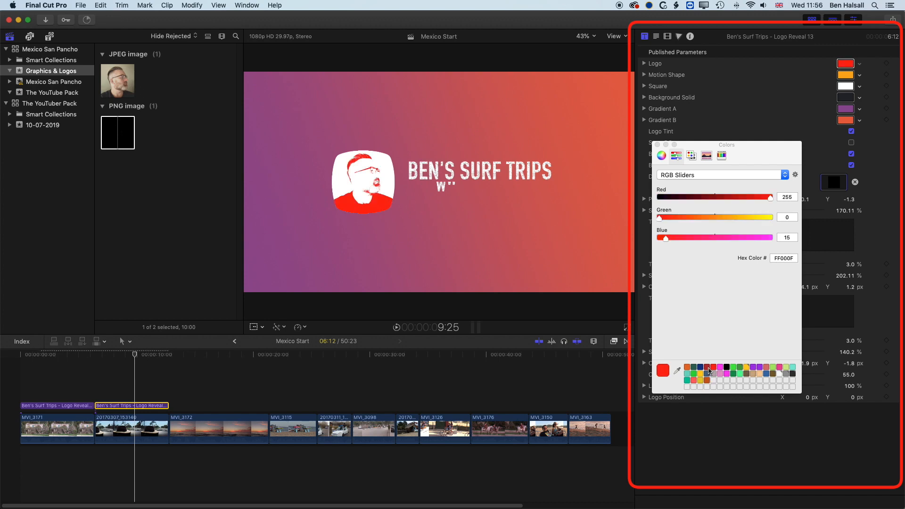
left_click(695, 380)
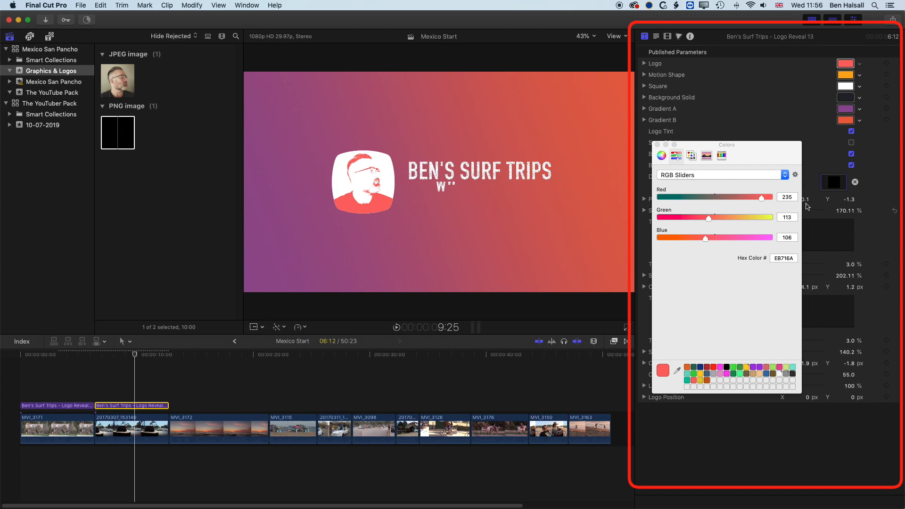
Step: Close the Colors window and shift the second title's Logo Position to X 1.0 px, Y -0.4 px
left_click(658, 145)
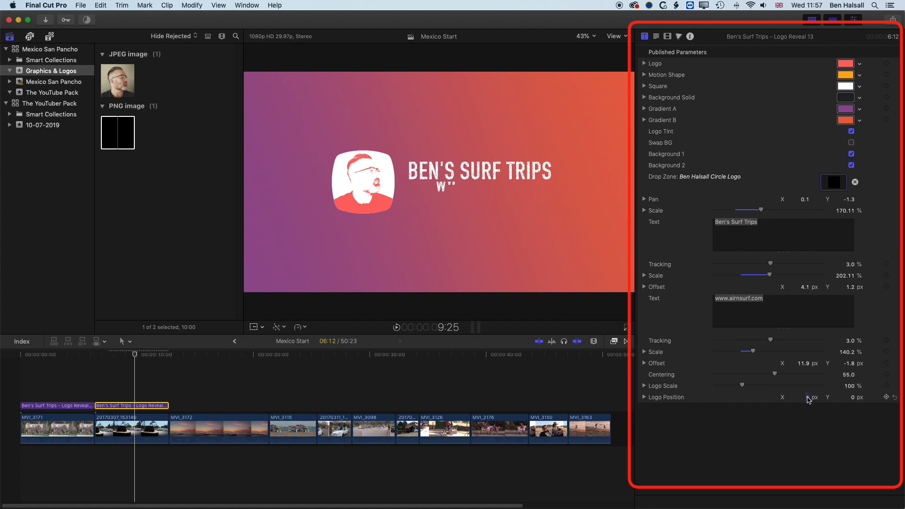
left_click_drag(809, 400, 851, 400)
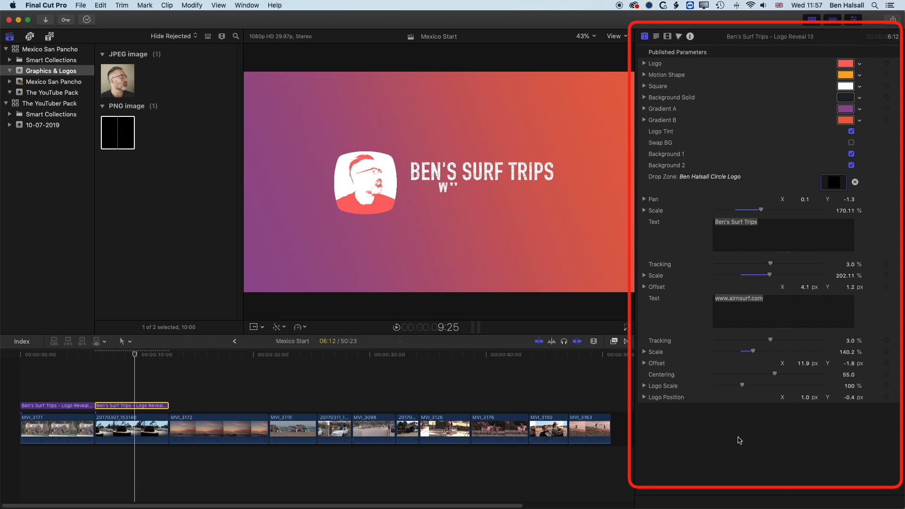
Step: Turn off Background 1 and Background 2 for the second title and play it back over the footage
left_click_drag(134, 356, 130, 355)
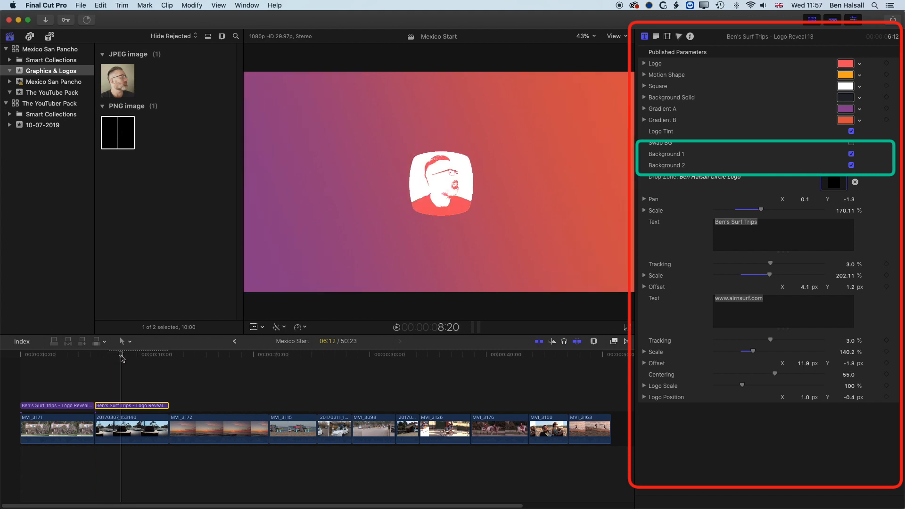
left_click(851, 154)
left_click(851, 165)
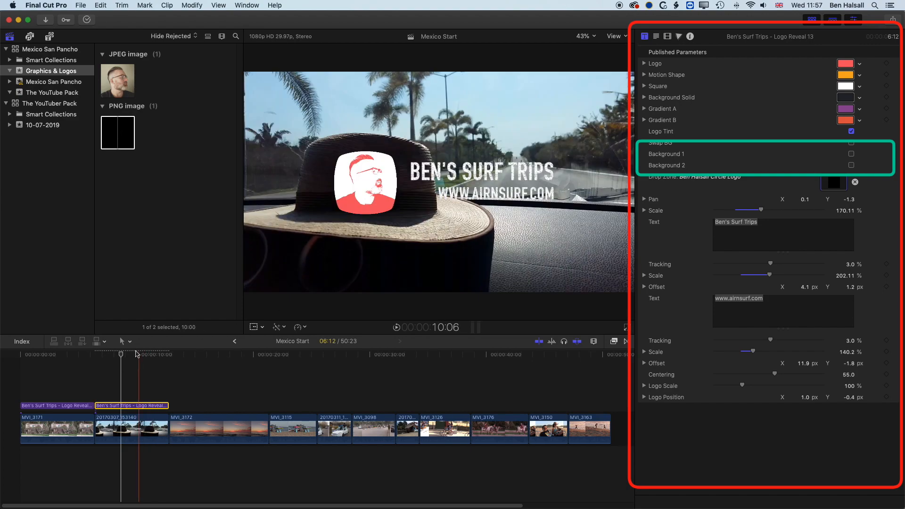
left_click_drag(122, 354, 103, 358)
key("space")
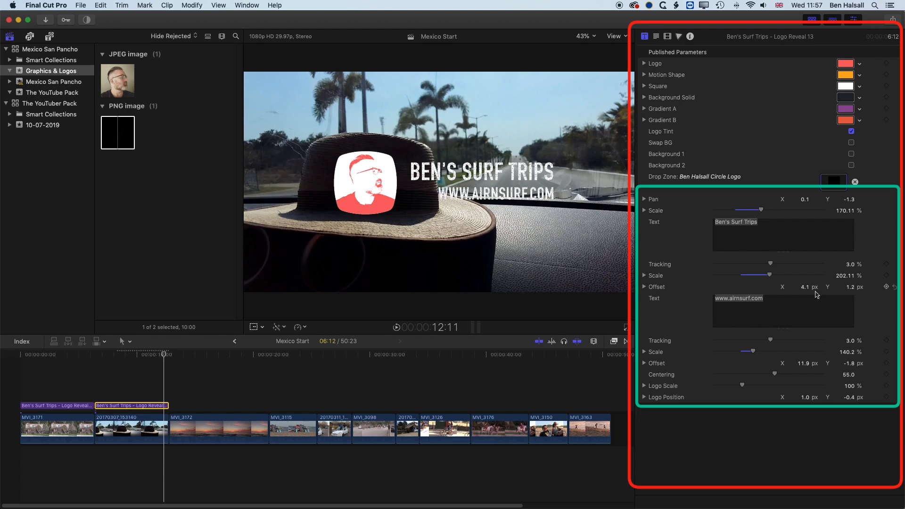
Step: Set the second title's heading Offset X to 28.0 px, its website text Offset X to 35.4 px and Logo Position Y to 2.6 px
left_click_drag(805, 287, 807, 290)
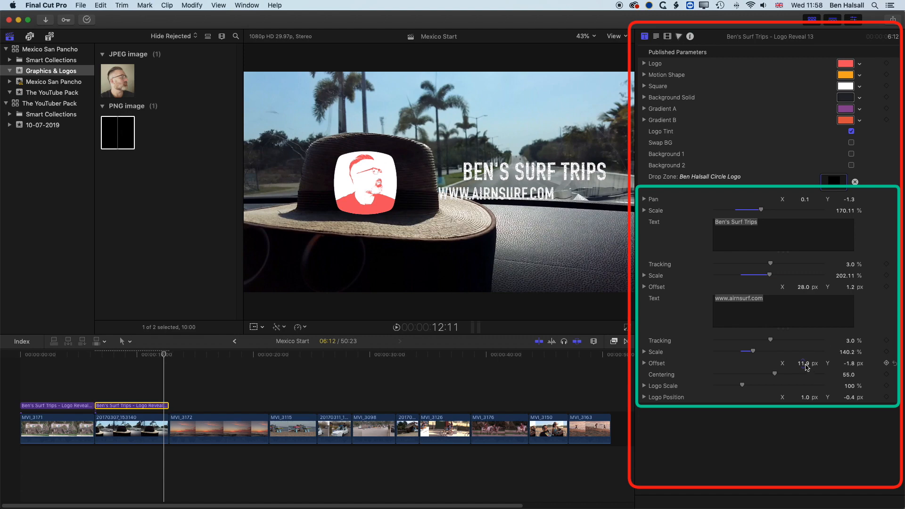
left_click_drag(807, 369, 803, 363)
left_click_drag(849, 398, 850, 383)
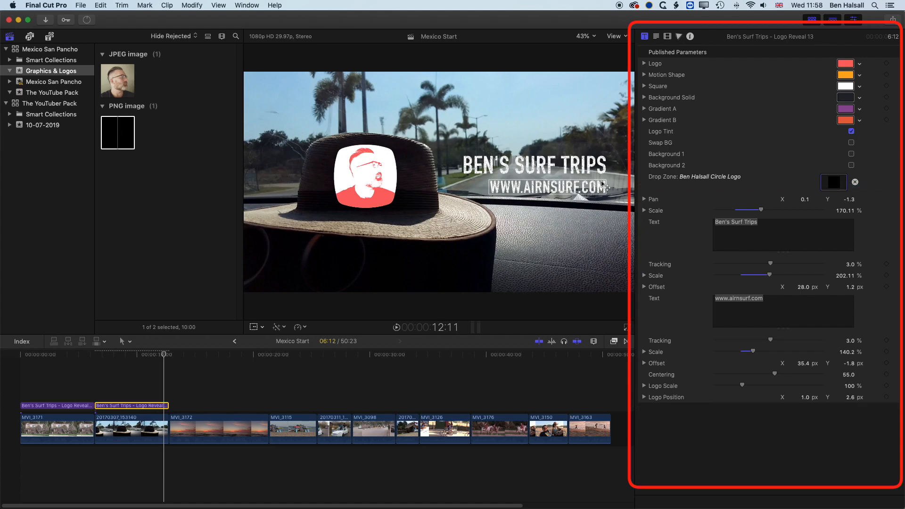
Step: Apply the Colorize effect from the Color category to the 20170307_153140 clip under the second title
left_click(141, 426)
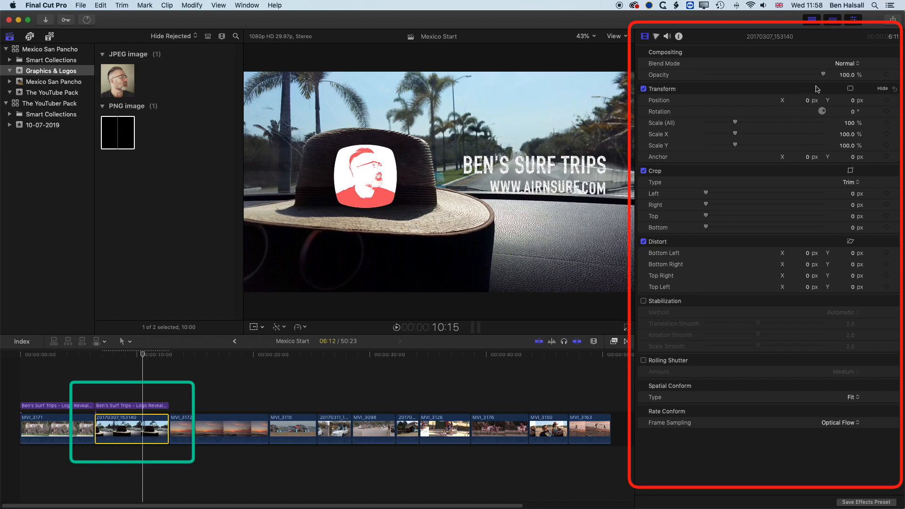
mouse_move(824, 74)
left_mouse_down()
mouse_move(709, 76)
mouse_move(839, 76)
left_mouse_up()
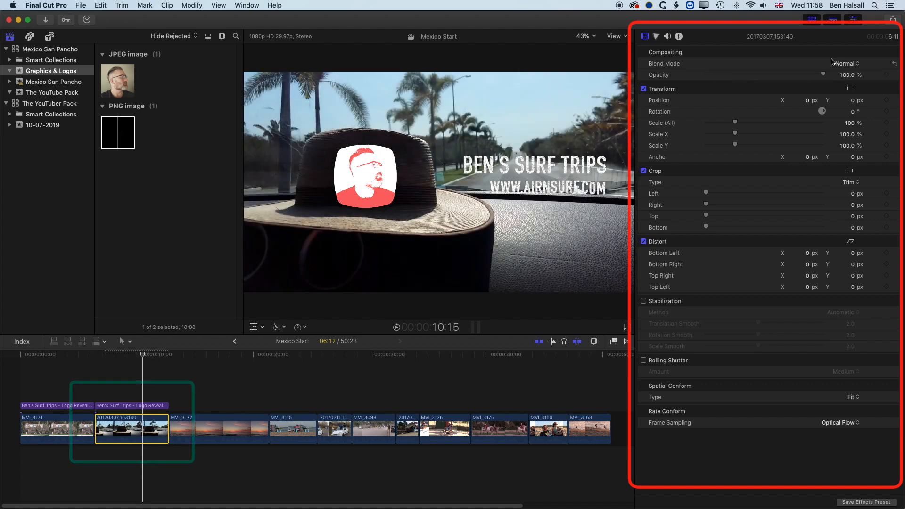
left_click(614, 342)
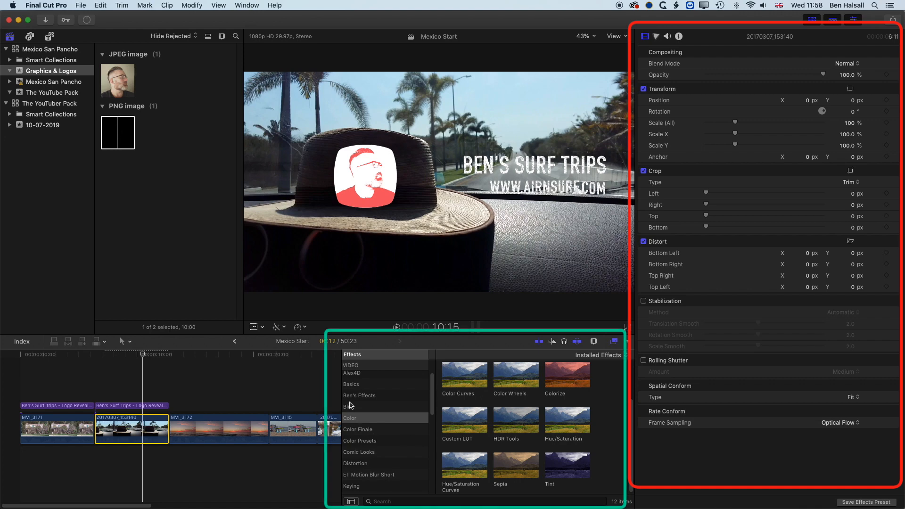
scroll(355, 379, "up", 3)
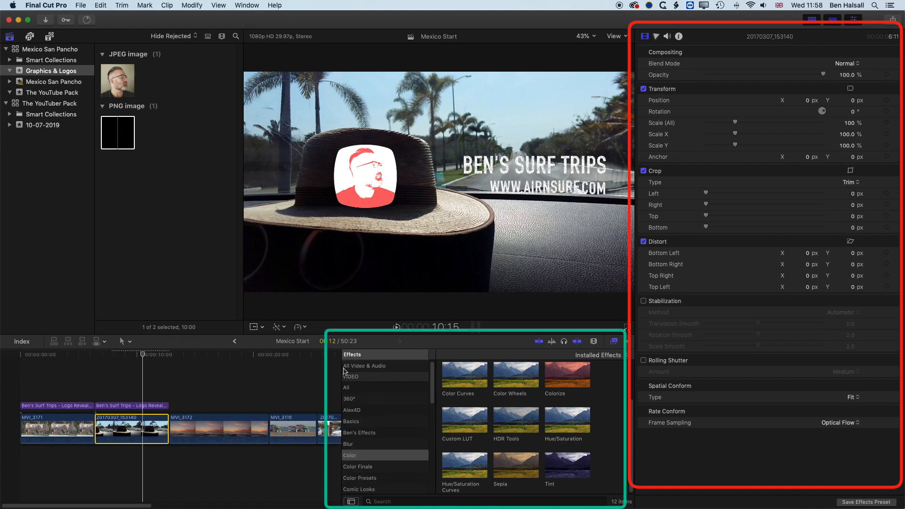
left_click(355, 456)
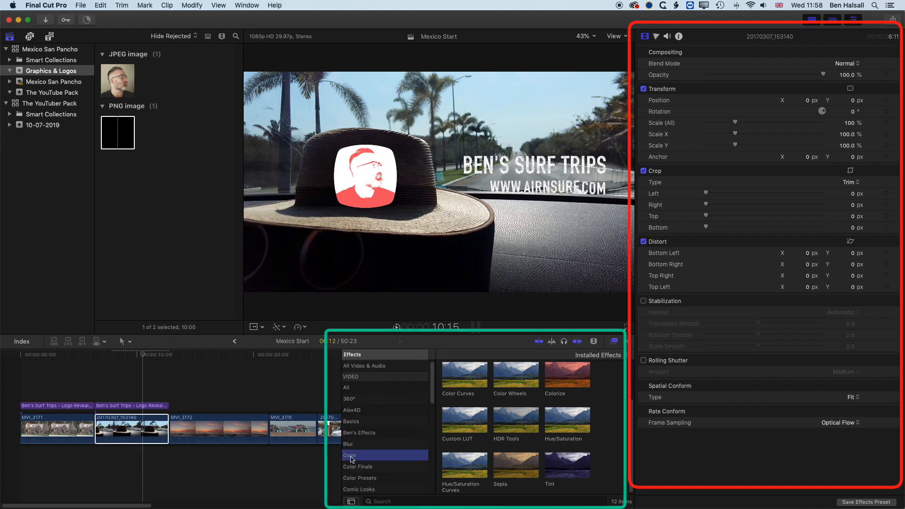
left_click_drag(567, 375, 152, 415)
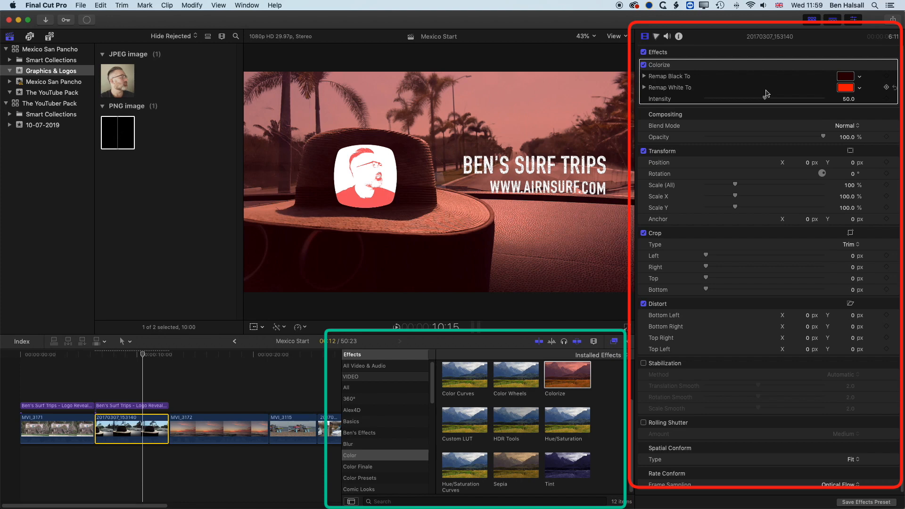
Step: Try a red swatch for Colorize's Remap Black To color and settle on magenta with hue 304°, saturation 100% and brightness 100%
left_click(847, 76)
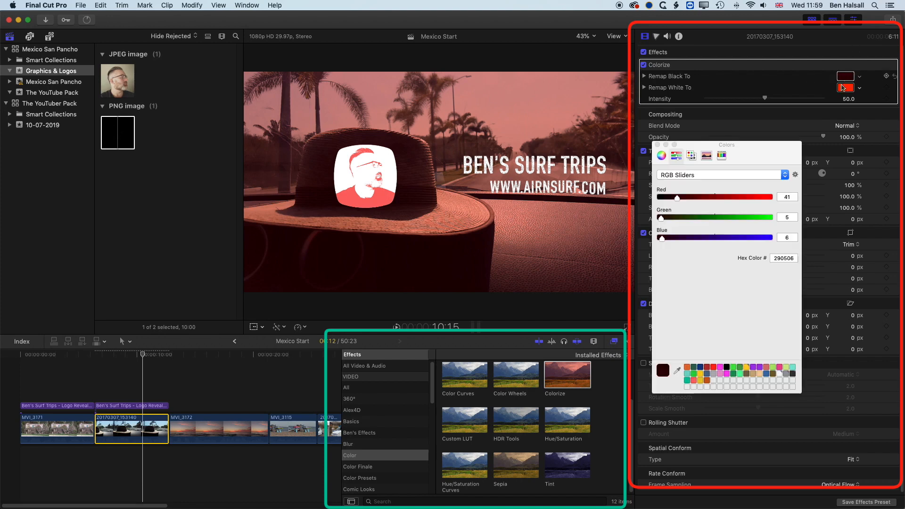
left_click(713, 368)
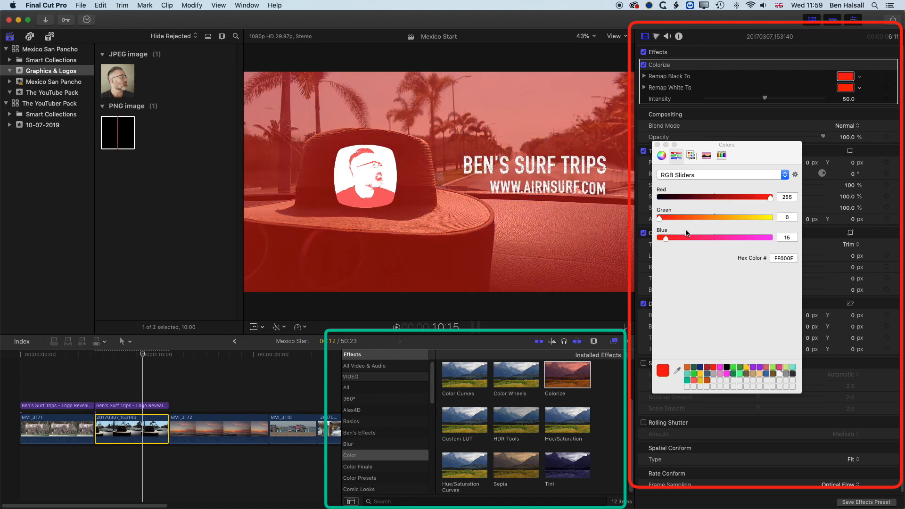
left_click_drag(660, 218, 746, 219)
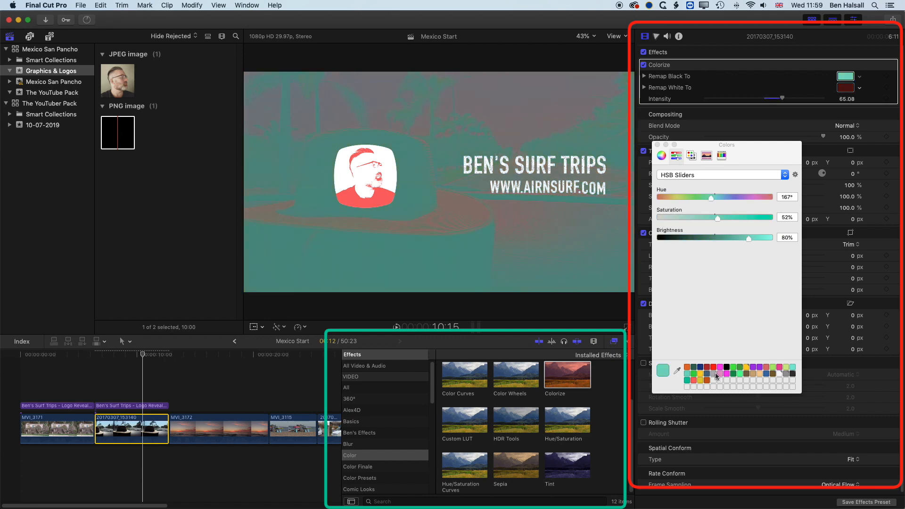
left_click(727, 373)
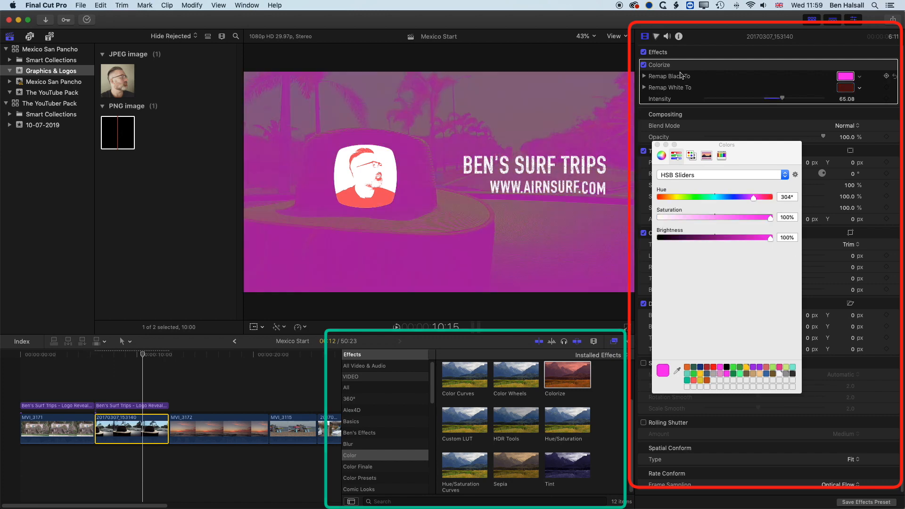
Step: Set Colorize's Remap White To color to the teal swatch, hue 168° and saturation 85%, and darken its brightness
left_click(845, 88)
left_click(688, 381)
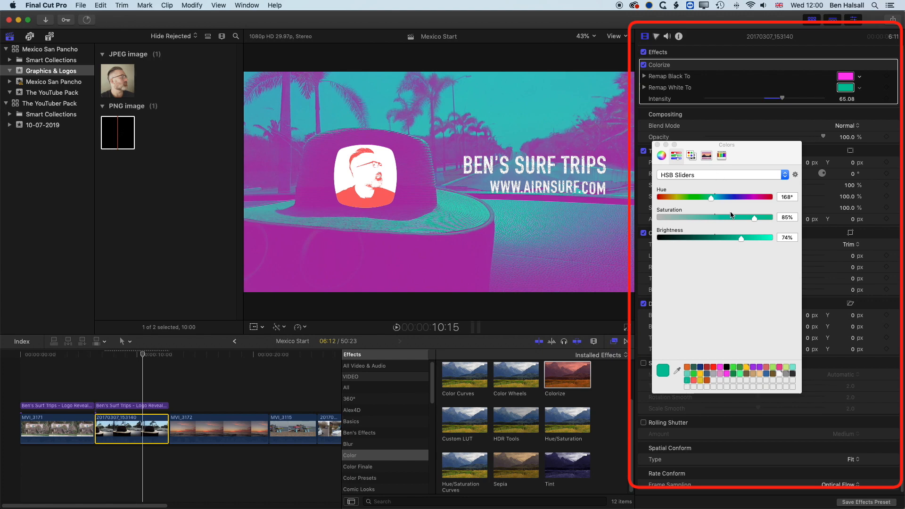
left_click_drag(741, 240, 700, 239)
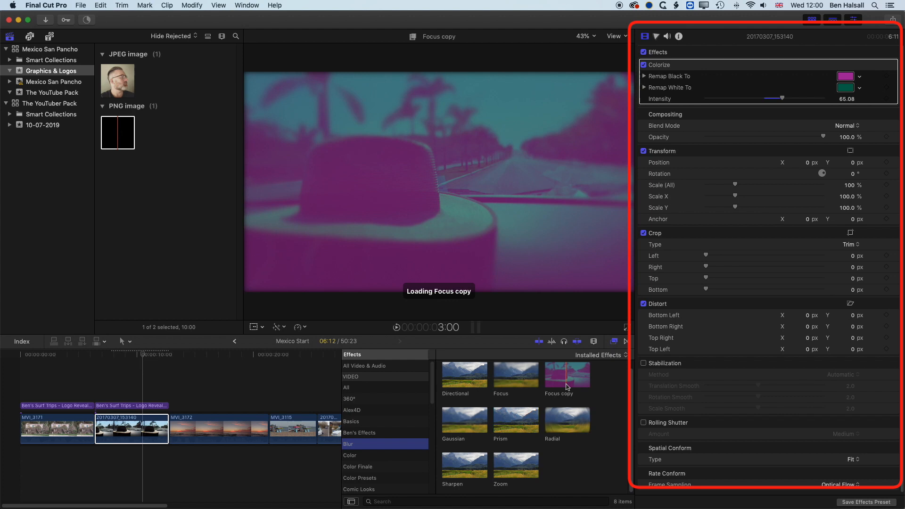
Step: Apply the Gaussian blur effect to the 20170307_153140 clip and play it back from about 7:02
left_click_drag(465, 420, 127, 435)
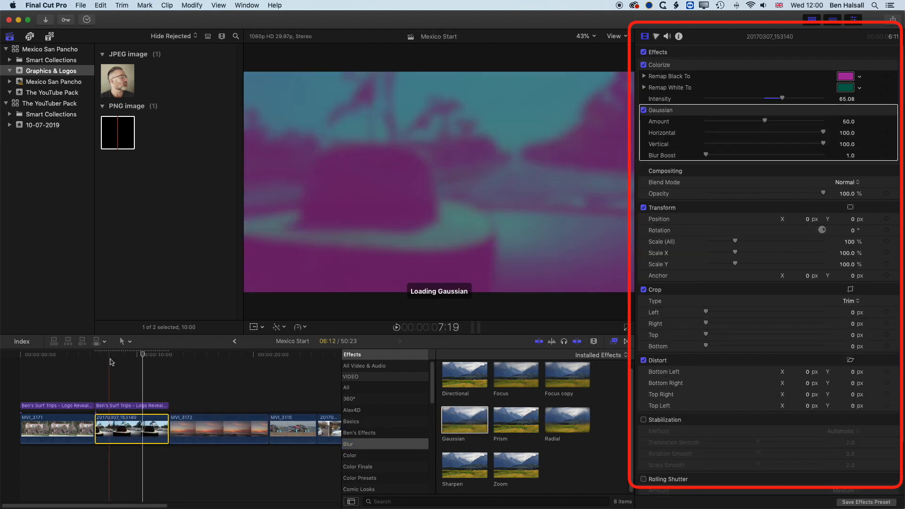
left_click_drag(141, 354, 103, 355)
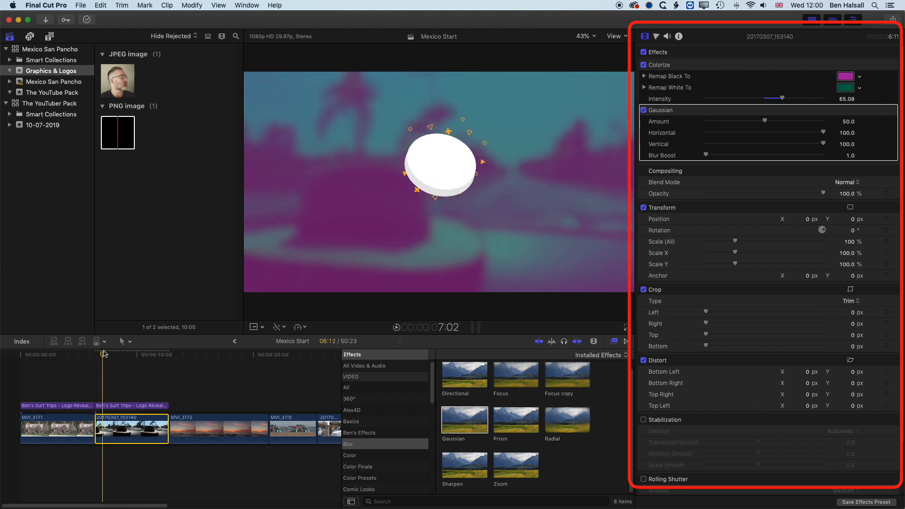
key("space")
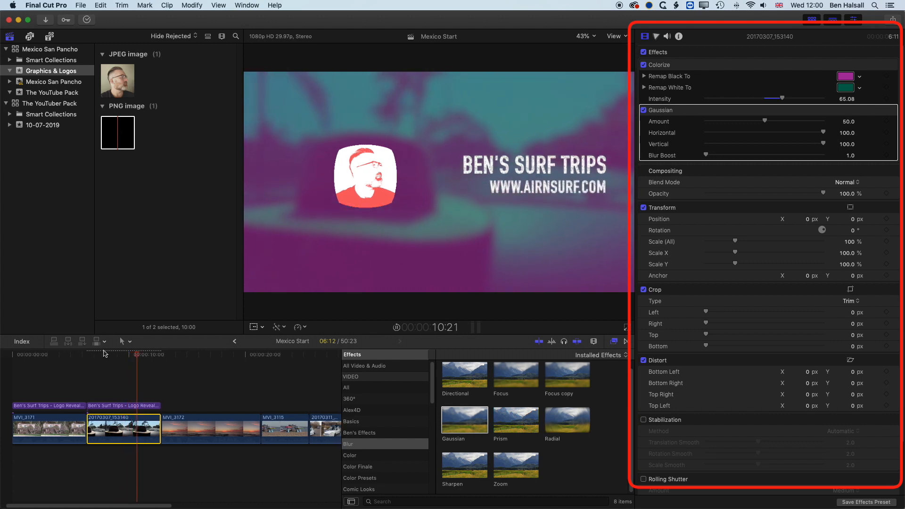
Step: Keyframe the Gaussian Amount at 9:17, and set the Amount to 0 at 8:01
left_click_drag(150, 355, 111, 356)
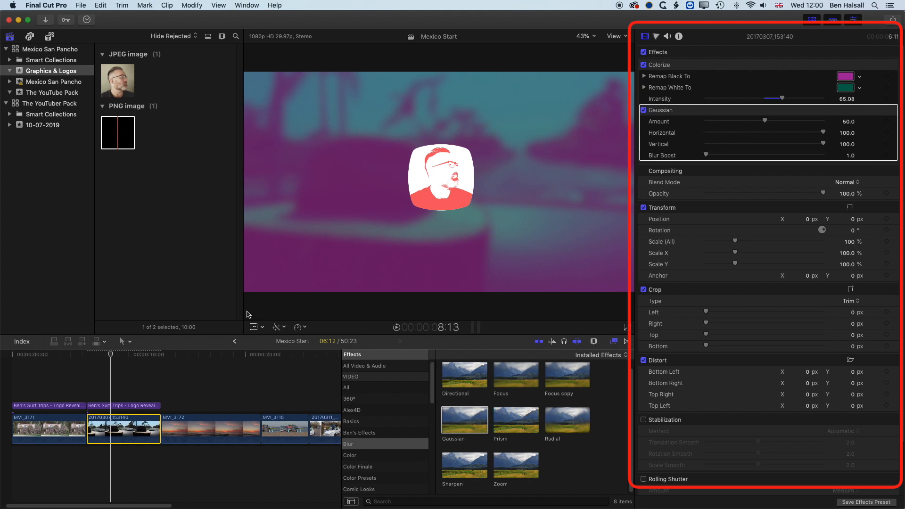
left_click_drag(112, 356, 124, 360)
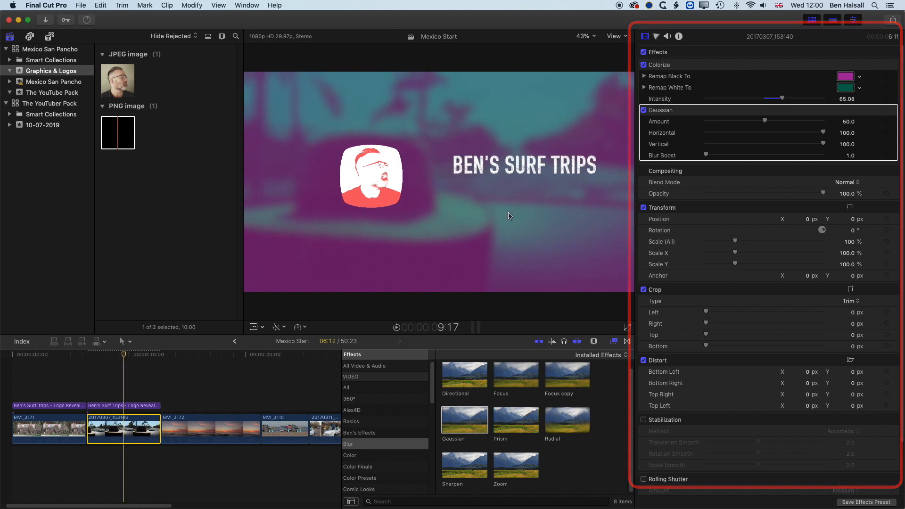
left_click(886, 121)
left_click_drag(124, 355, 106, 355)
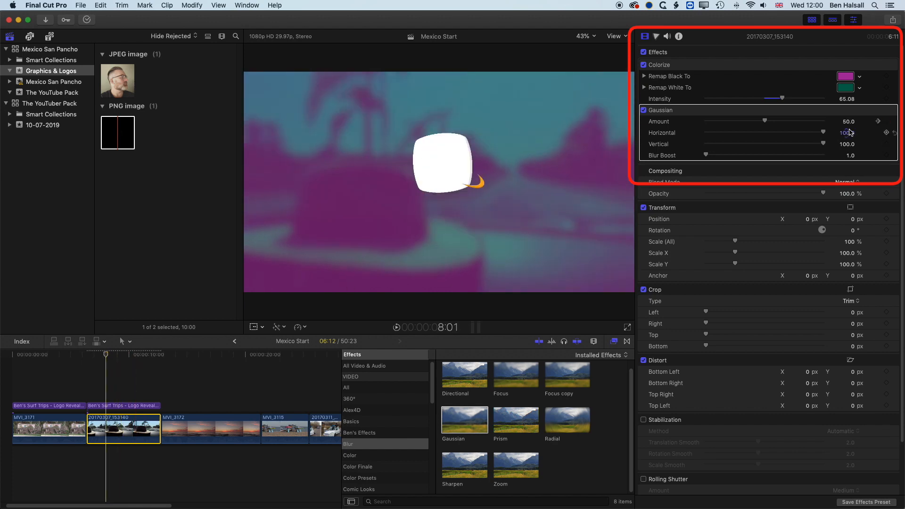
left_click_drag(766, 122, 690, 124)
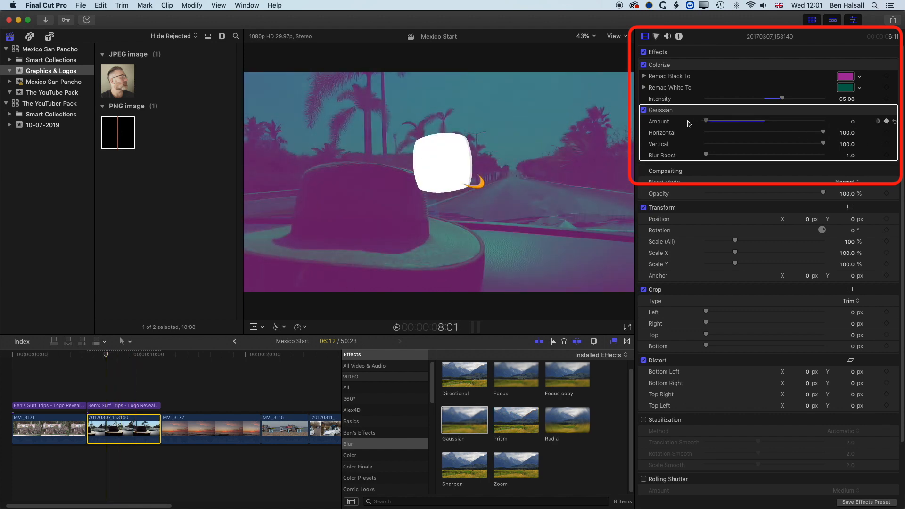
Step: Play back the animated blur from the start of the clip, and scrub back over the first title
left_click_drag(108, 357, 86, 357)
key("space")
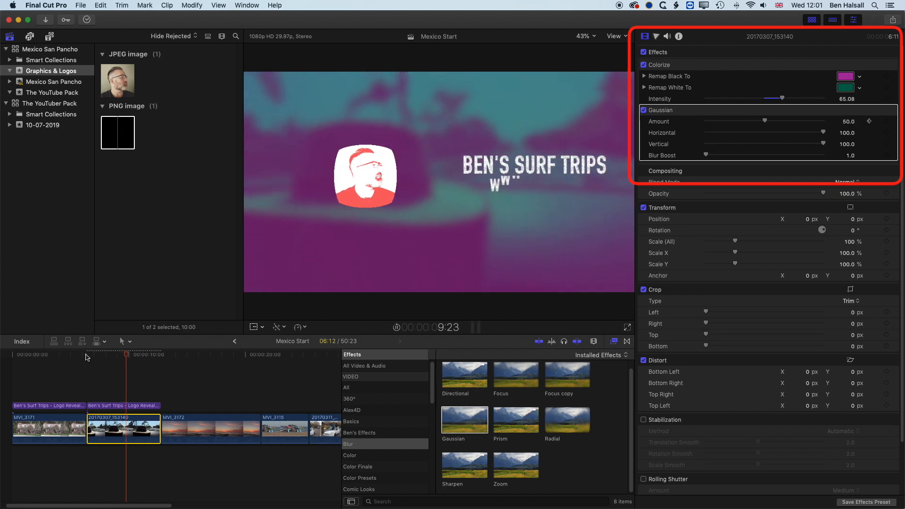
key("space")
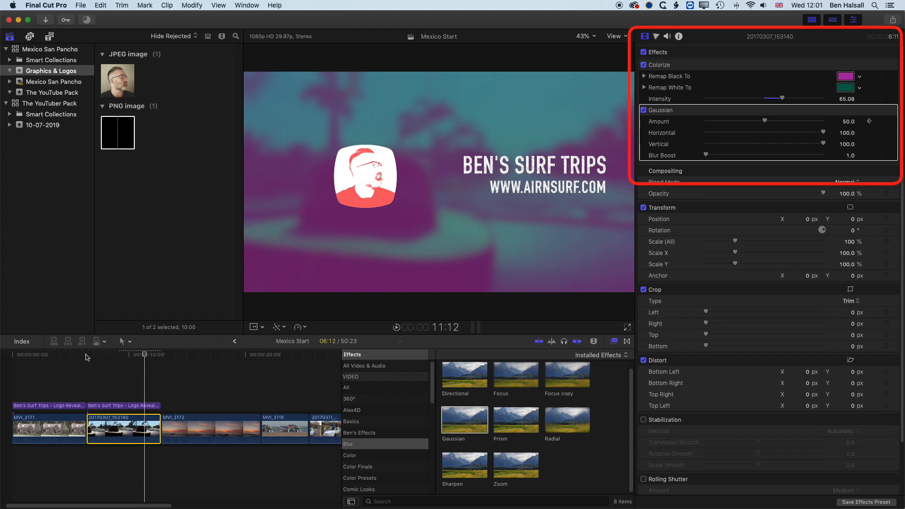
left_click_drag(144, 356, 73, 362)
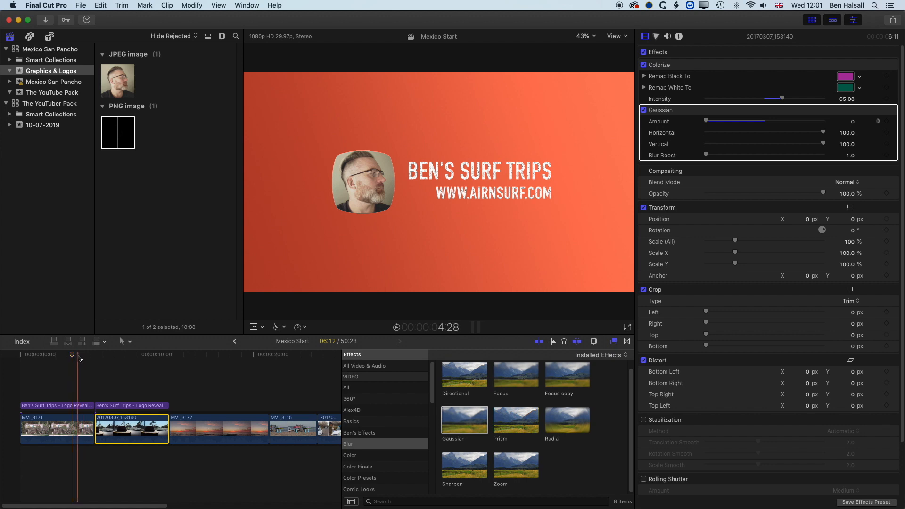
left_click_drag(72, 357, 65, 357)
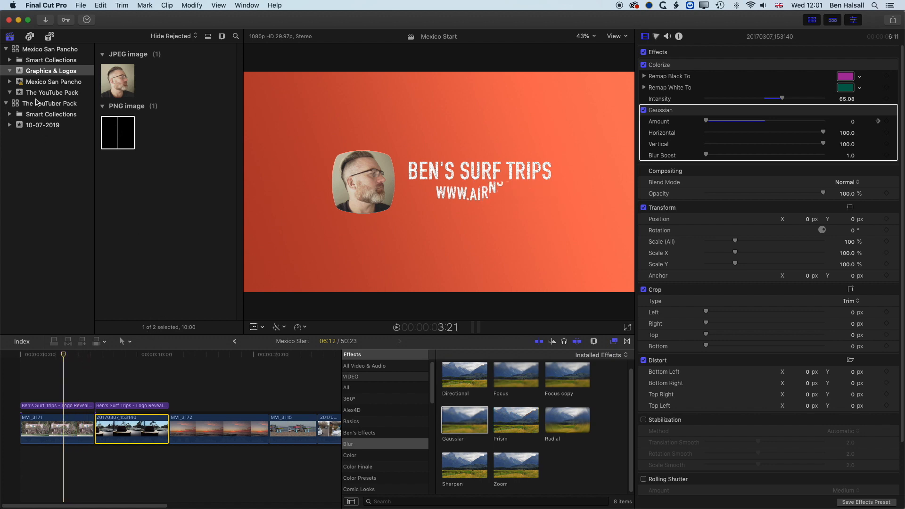
Step: Add the Lower Third 11 title from TYP_Lower_Thirds above the MVI_3172 sunset clip and show its parameters at 17:01
left_click(49, 36)
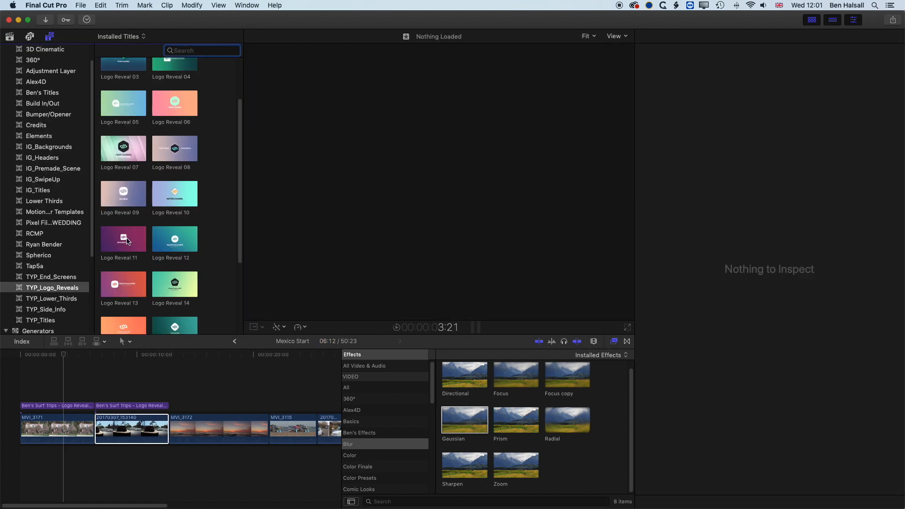
left_click(54, 299)
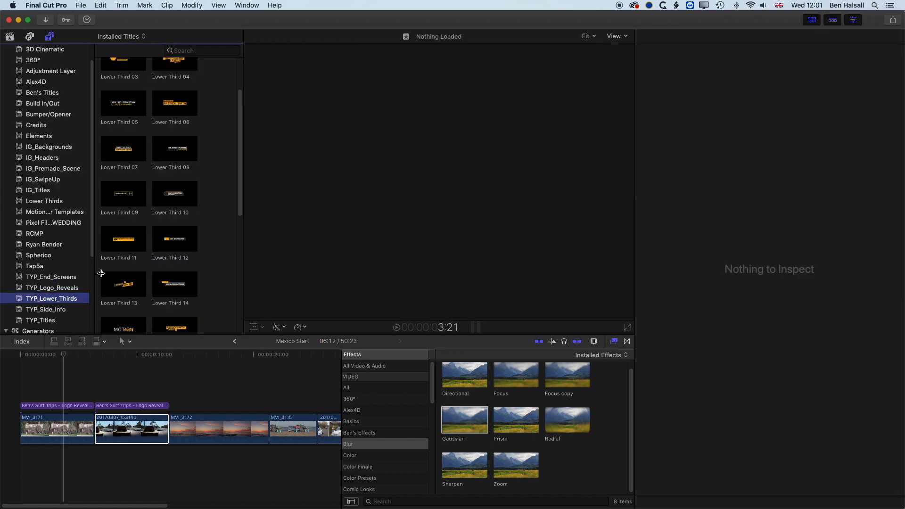
left_click(120, 246)
left_click_drag(121, 245, 182, 408)
left_click(219, 354)
key("cmd+4")
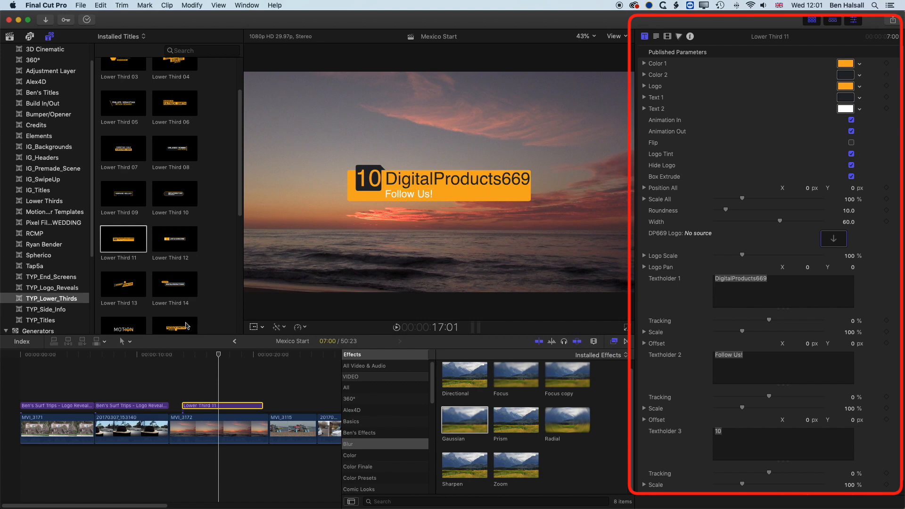
Step: Save the second logo title's purple Gradient A color as a new swatch in the Colors window
left_click(133, 405)
left_click(137, 354)
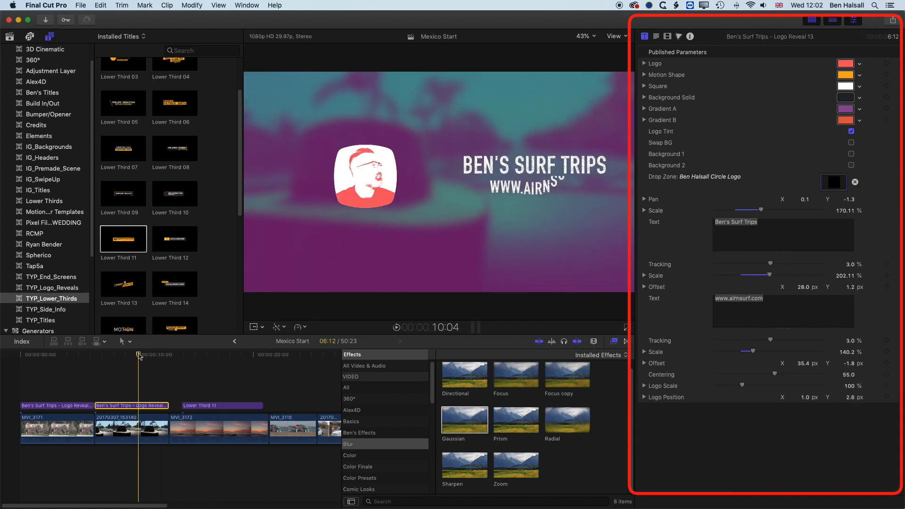
left_click(847, 110)
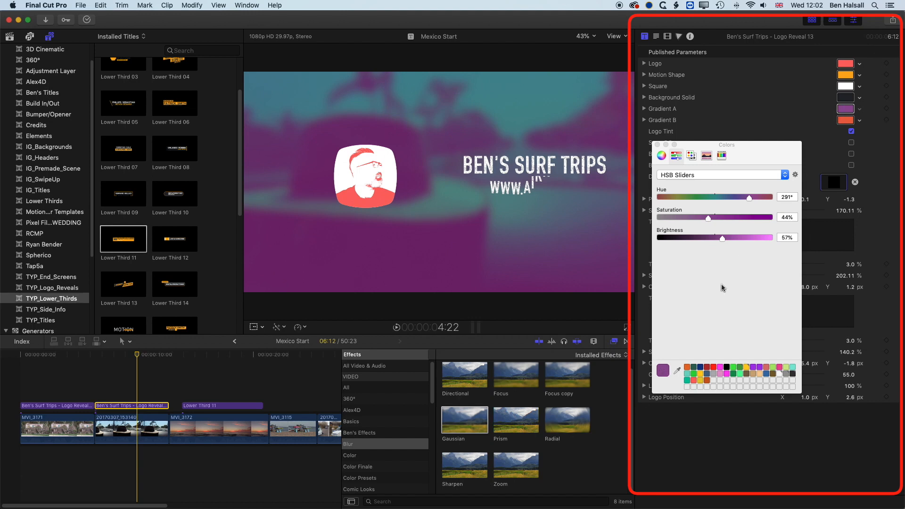
left_click_drag(663, 372, 714, 381)
Step: Set Lower Third 11's Color 1 to the saved purple swatch and compare it with the second logo title at 10:25
left_click(209, 405)
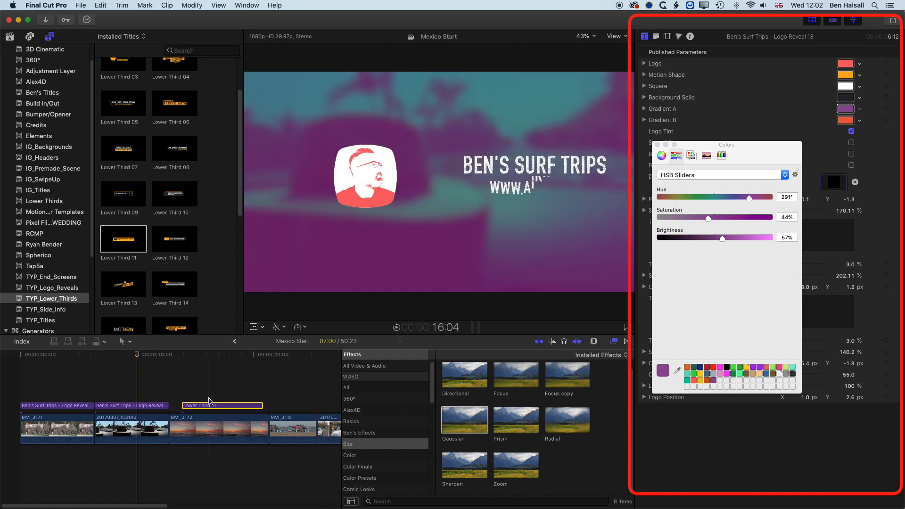
left_click(215, 354)
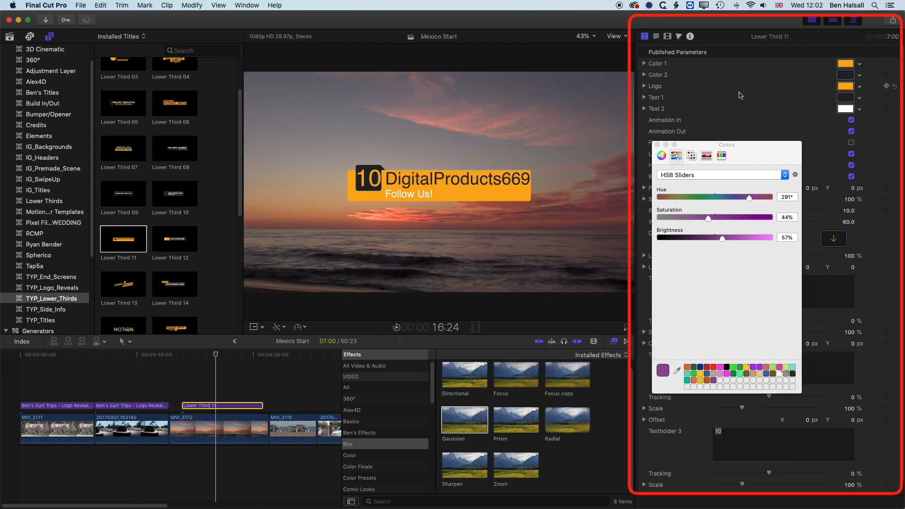
left_click(847, 86)
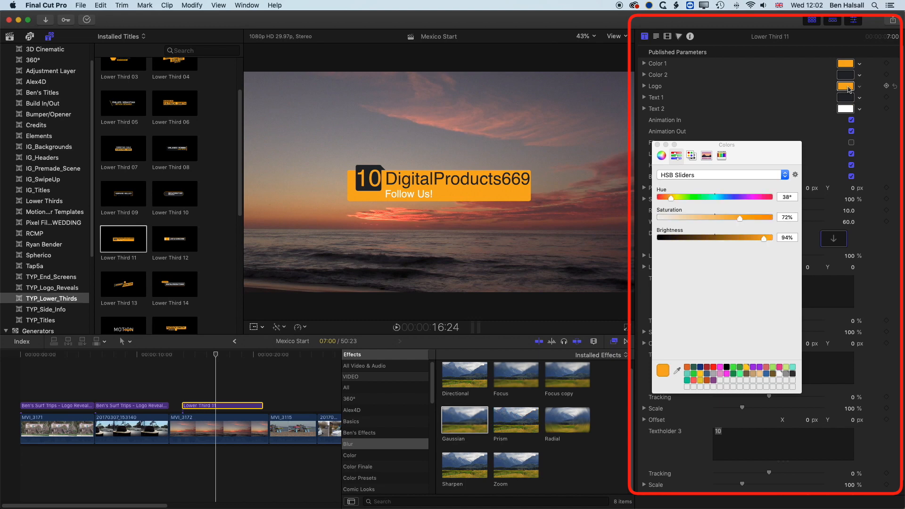
left_click(849, 65)
left_click(715, 382)
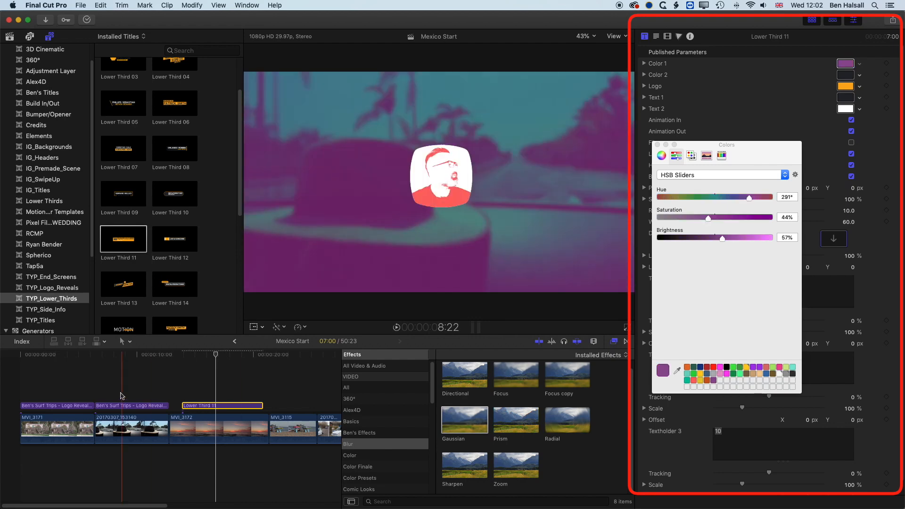
mouse_move(216, 355)
left_mouse_down()
mouse_move(129, 358)
mouse_move(228, 360)
mouse_move(141, 359)
mouse_move(204, 361)
left_mouse_up()
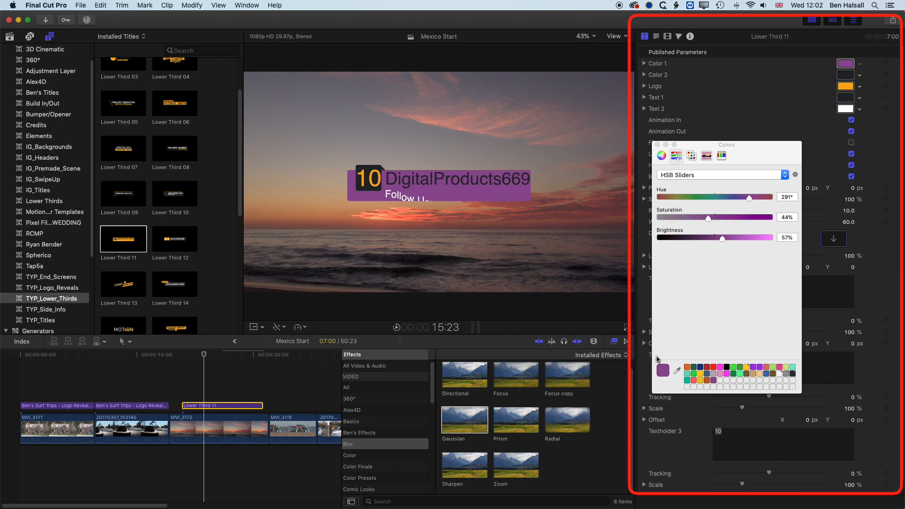
left_click(147, 357)
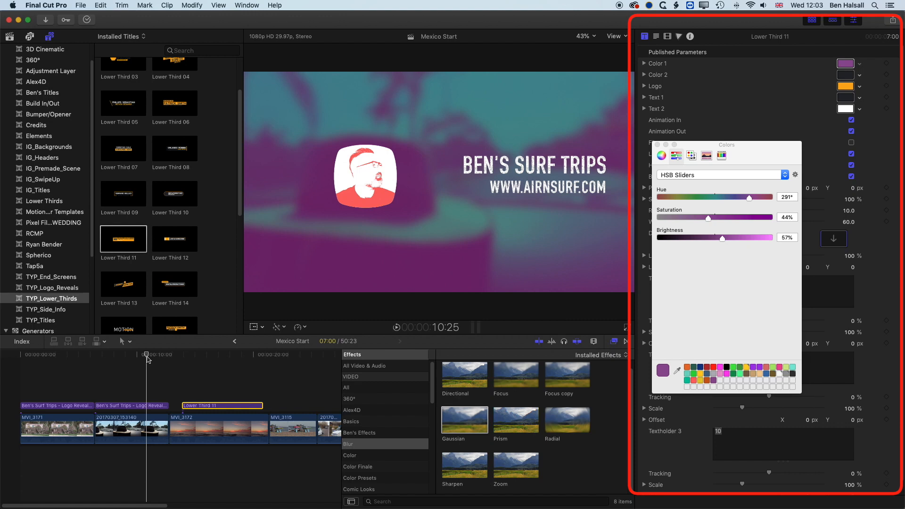